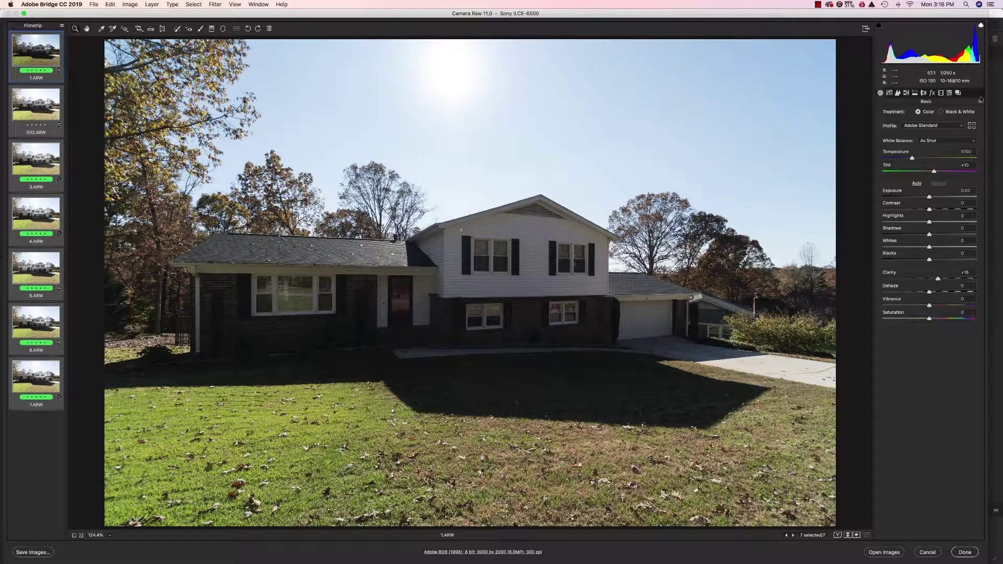
- Check the develop presets, then send all seven edited house photos from Camera Raw into Photoshop
{"action": "left_click", "coordinate": [949, 93]}
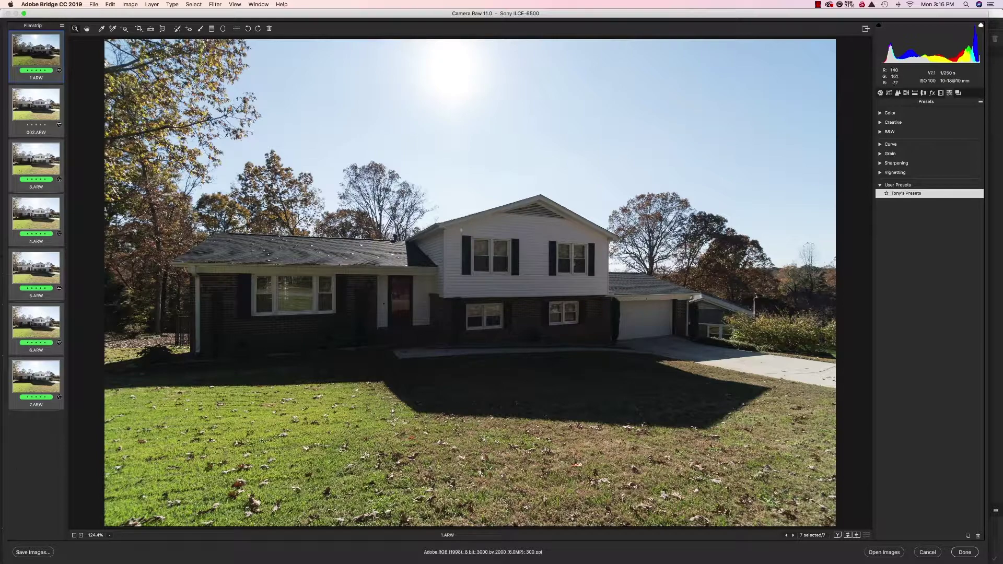
{"action": "left_click", "coordinate": [885, 552]}
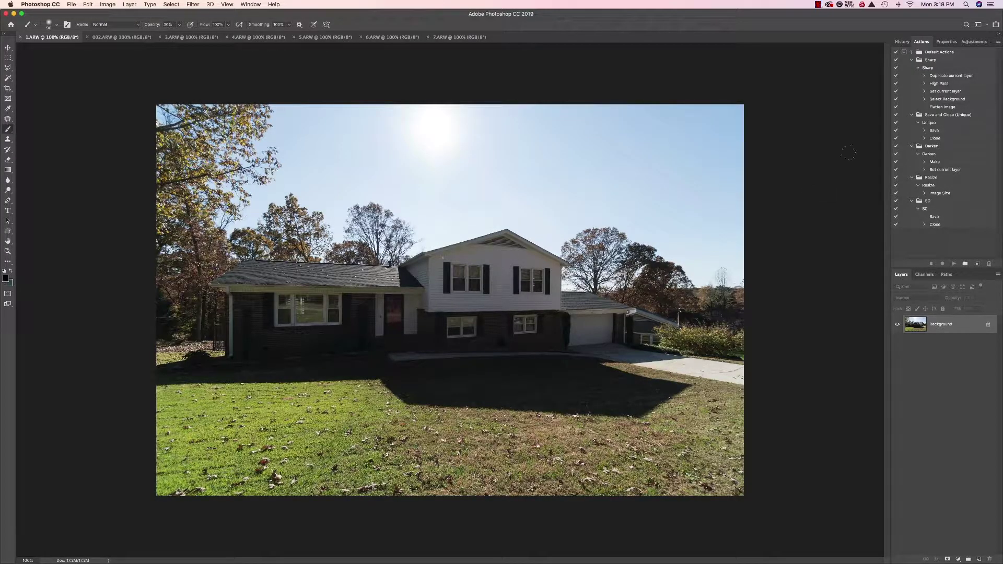
- Batch-run the Sharp action on all seven opened files via File > Automate > Batch
{"action": "left_click", "coordinate": [944, 69]}
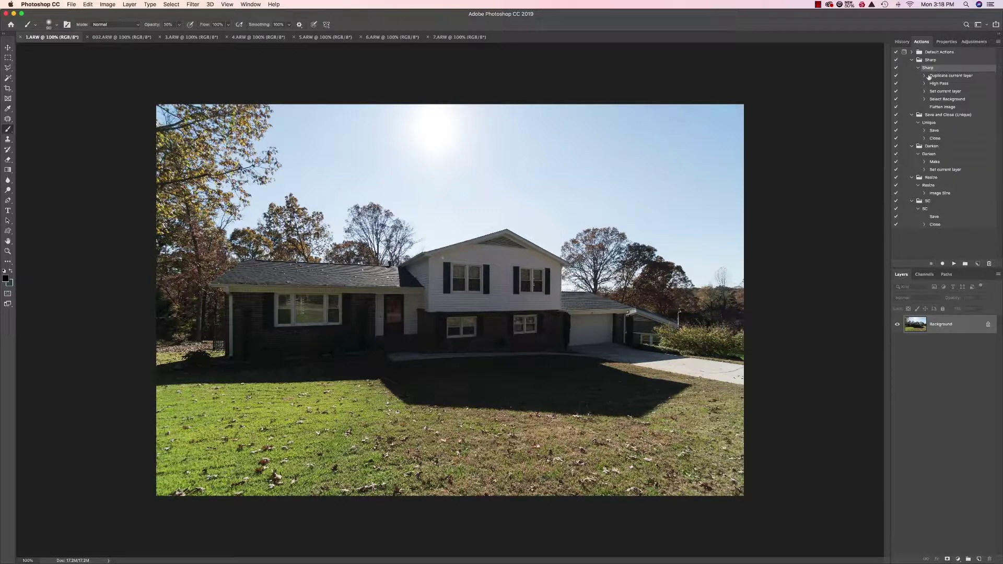
{"action": "left_click", "coordinate": [67, 7]}
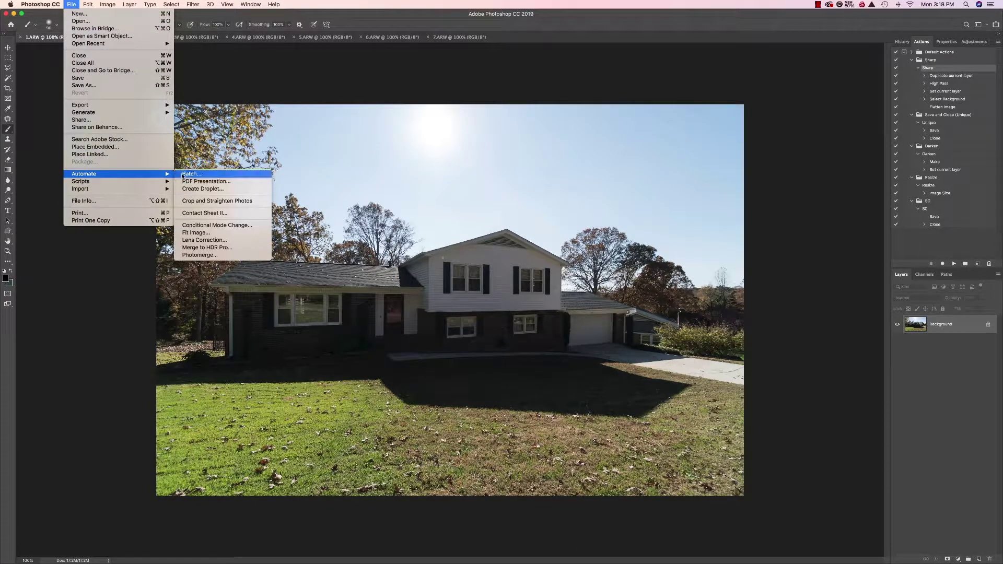
{"action": "left_click", "coordinate": [191, 173]}
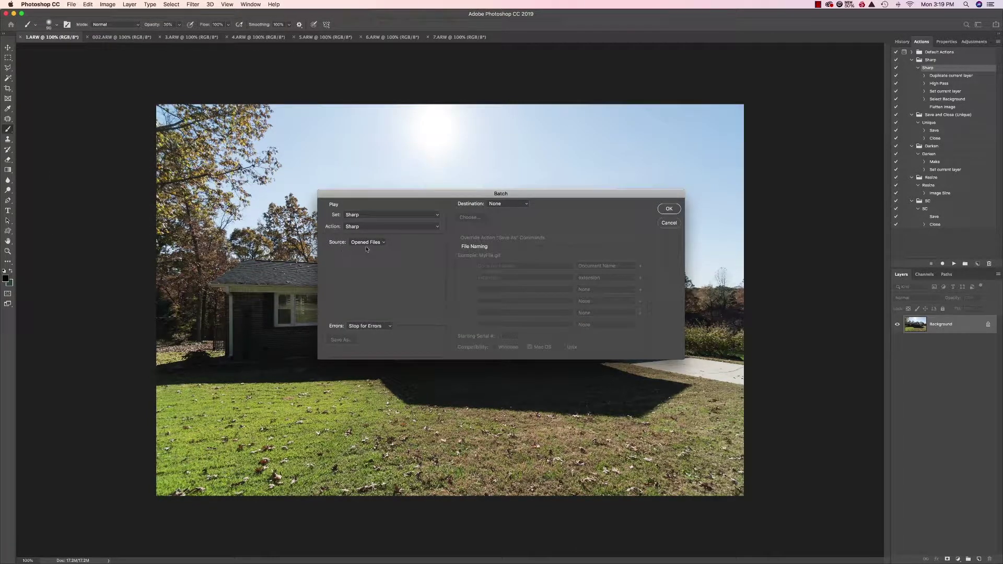
{"action": "left_click", "coordinate": [669, 208]}
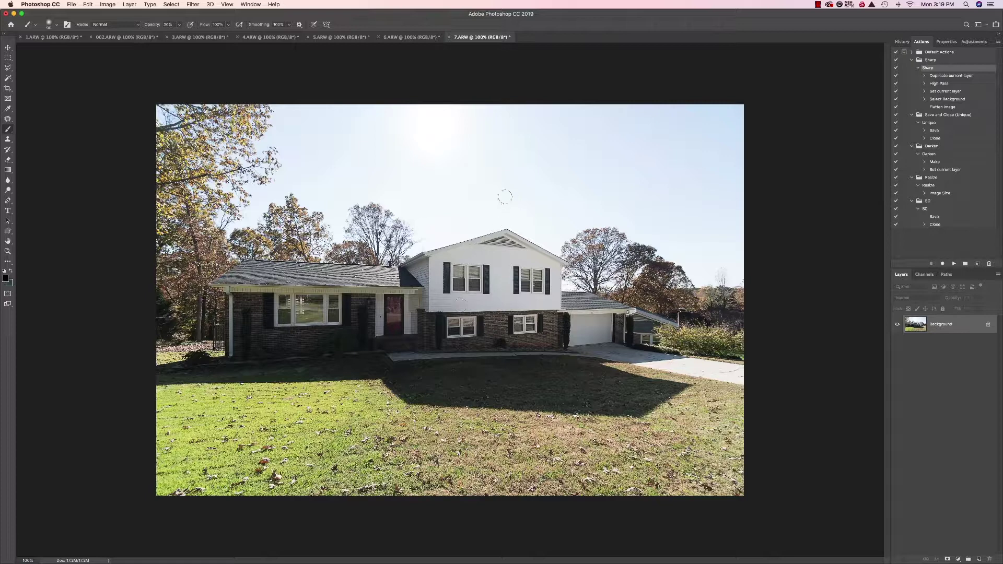
- Compare 1.ARW, 002.ARW and 3.ARW, flipping repeatedly between 002.ARW and 3.ARW
{"action": "left_click", "coordinate": [69, 38]}
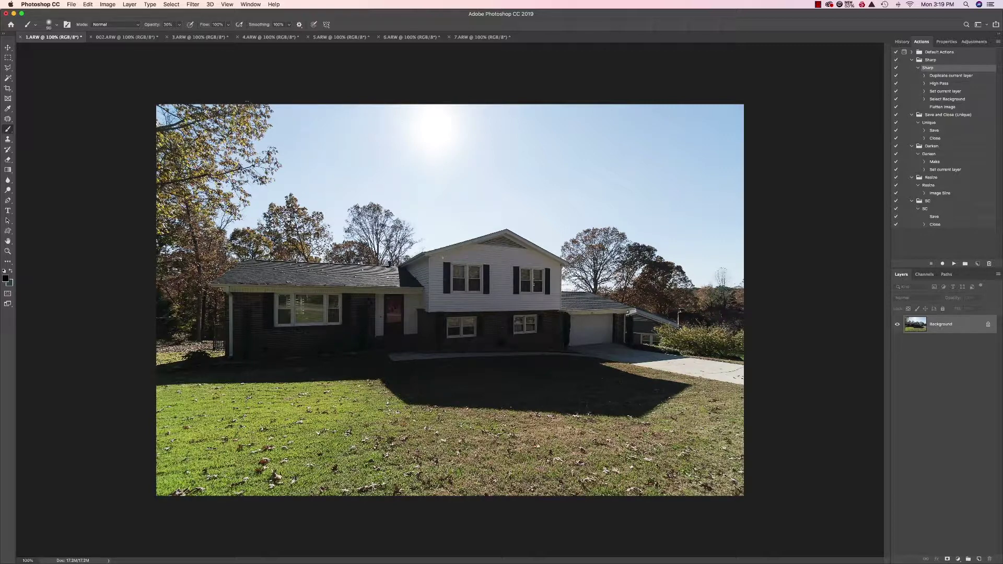
{"action": "left_click", "coordinate": [115, 37]}
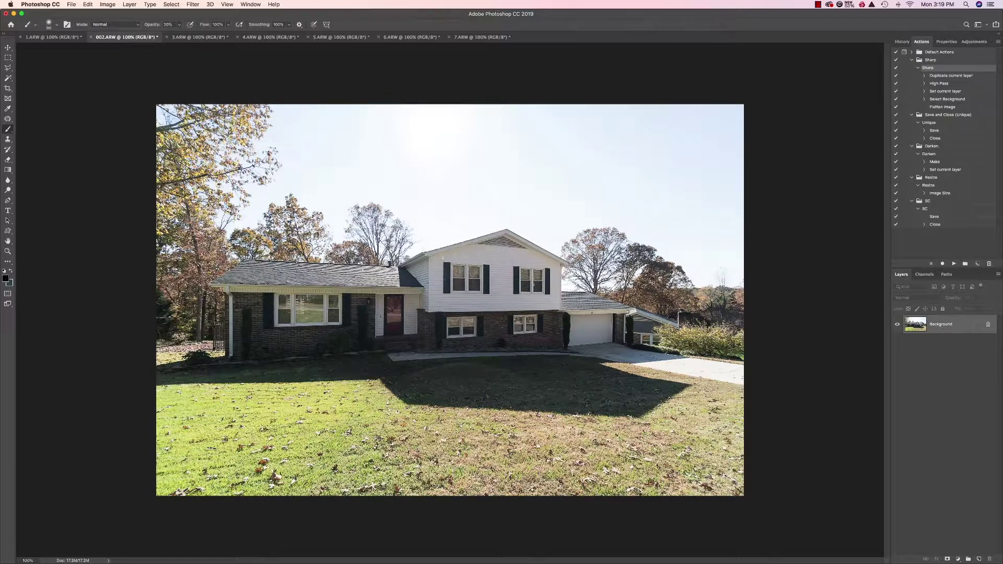
{"action": "left_click", "coordinate": [199, 40]}
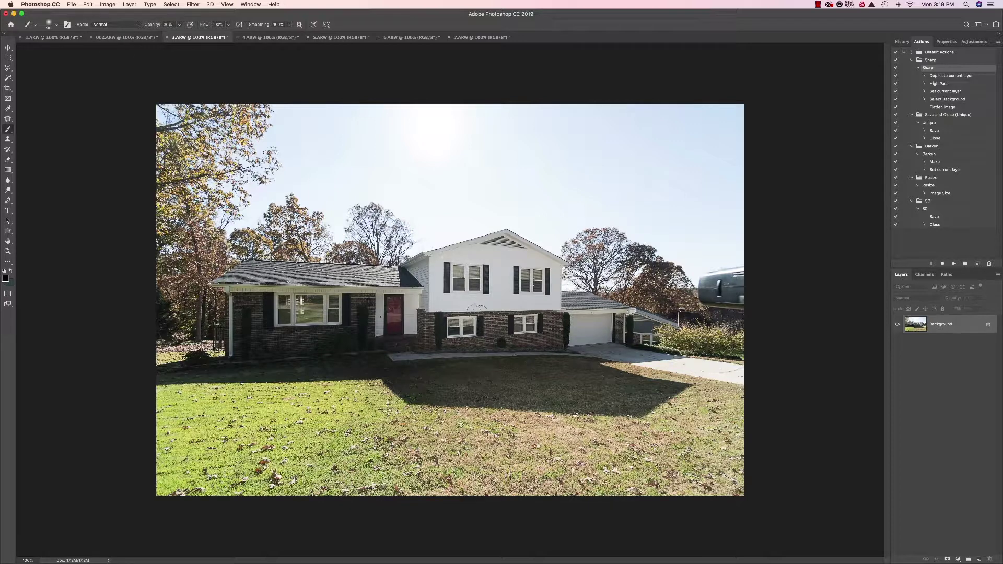
{"action": "left_click", "coordinate": [132, 39]}
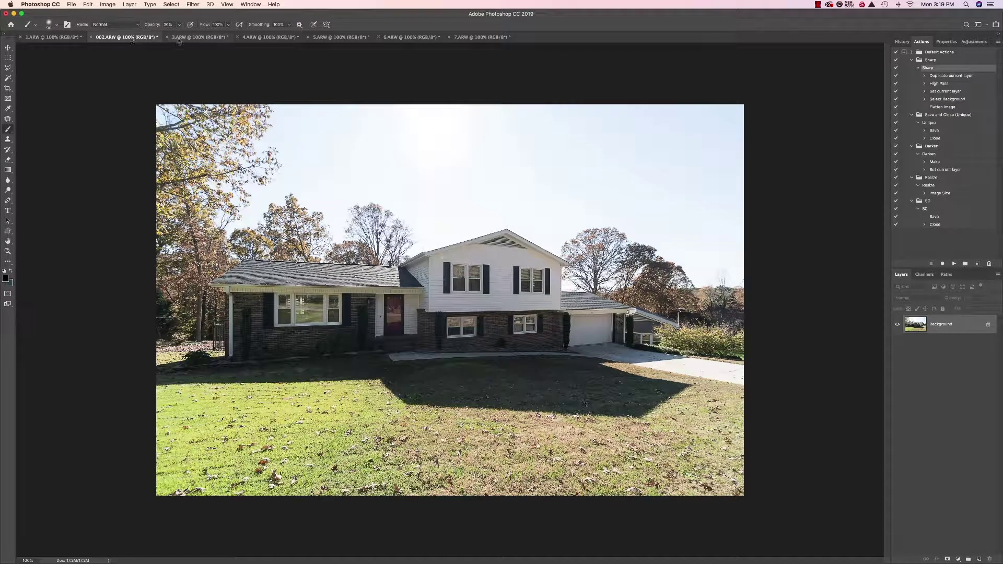
{"action": "left_click", "coordinate": [185, 39]}
{"action": "left_click", "coordinate": [140, 39]}
{"action": "left_click", "coordinate": [175, 38]}
{"action": "left_click", "coordinate": [126, 39]}
{"action": "left_click", "coordinate": [196, 37]}
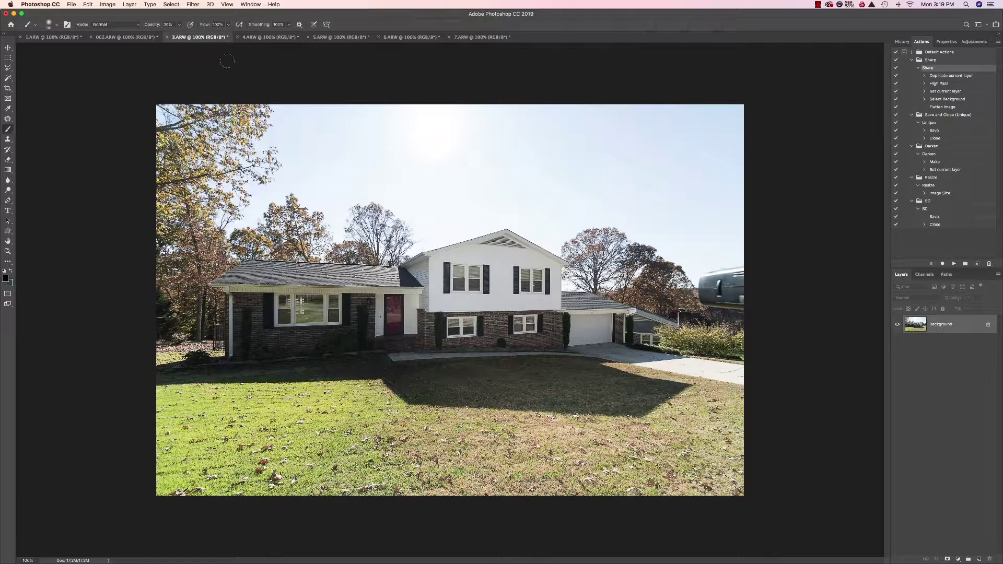
- Review the 4.ARW through 7.ARW photos, then return to 3.ARW
{"action": "left_click", "coordinate": [270, 38]}
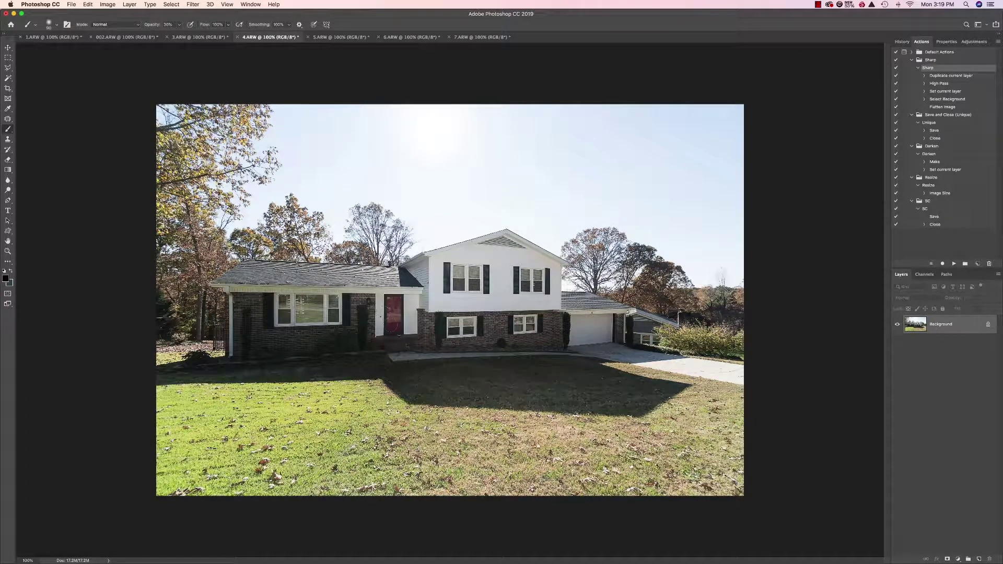
{"action": "left_click", "coordinate": [323, 38]}
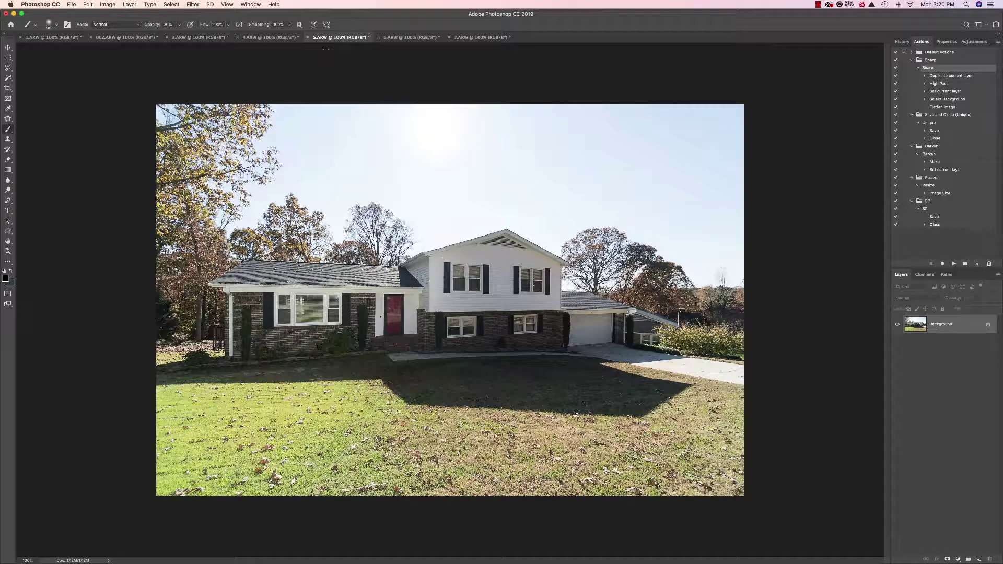
{"action": "left_click", "coordinate": [411, 37]}
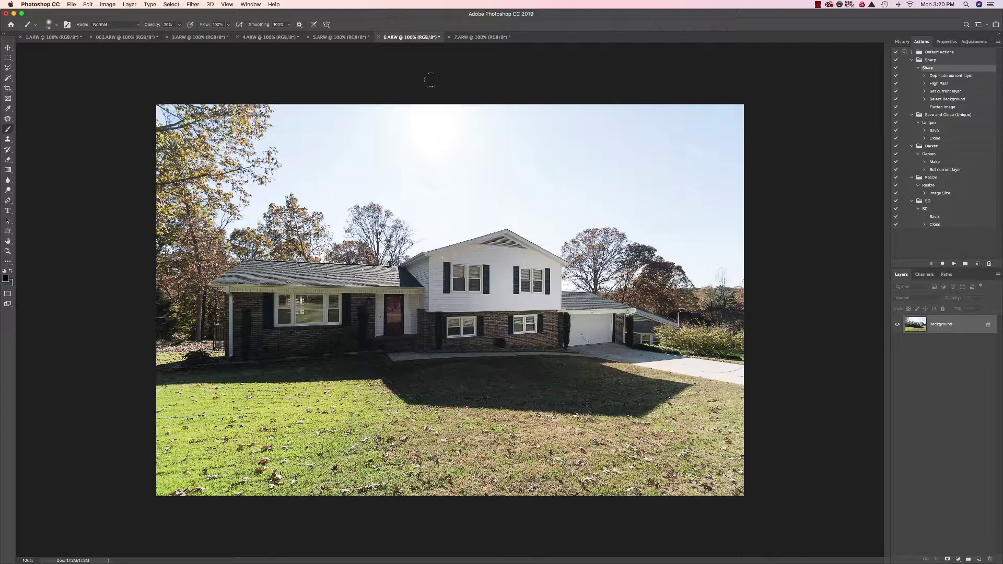
{"action": "left_click", "coordinate": [478, 37]}
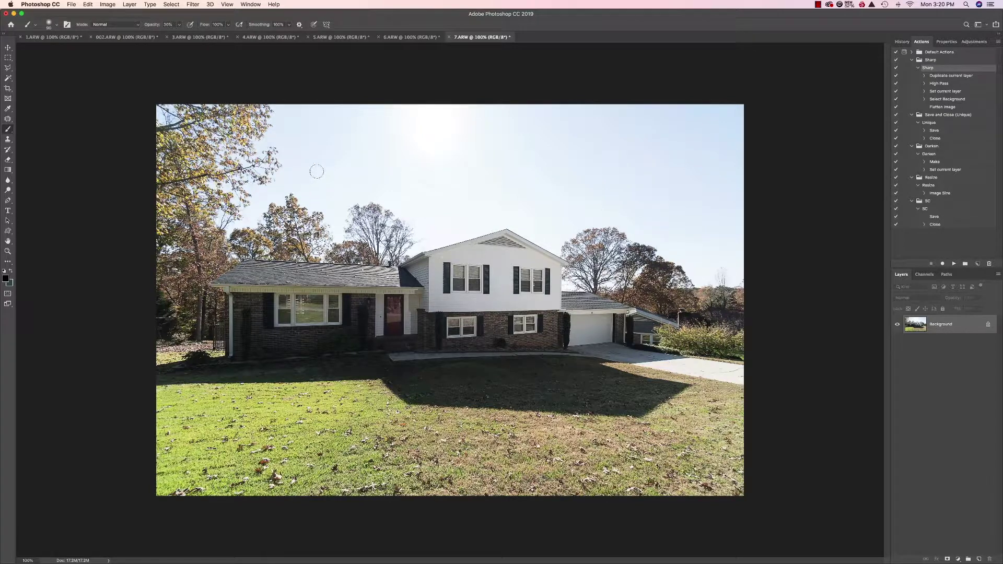
{"action": "left_click", "coordinate": [199, 37]}
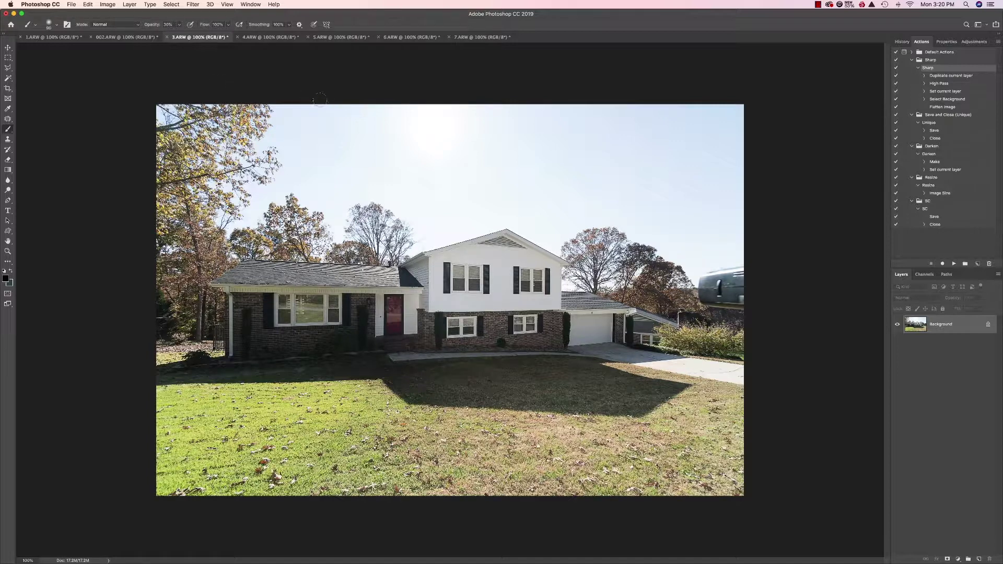
- Paste all of 3.ARW into 4.ARW as a new layer and compare its visibility
{"action": "key", "text": "super+a"}
{"action": "left_click", "coordinate": [269, 37]}
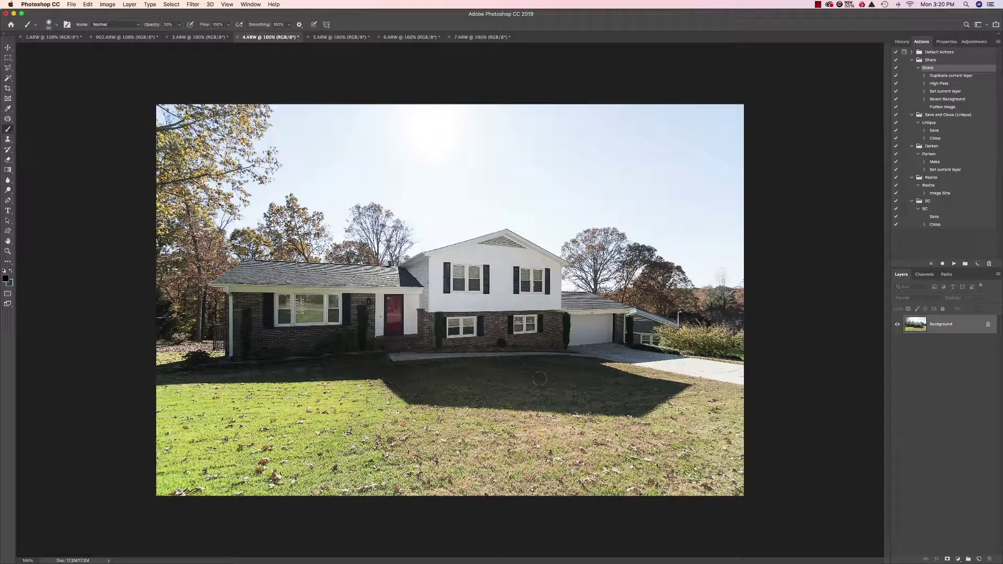
{"action": "key", "text": "super+v"}
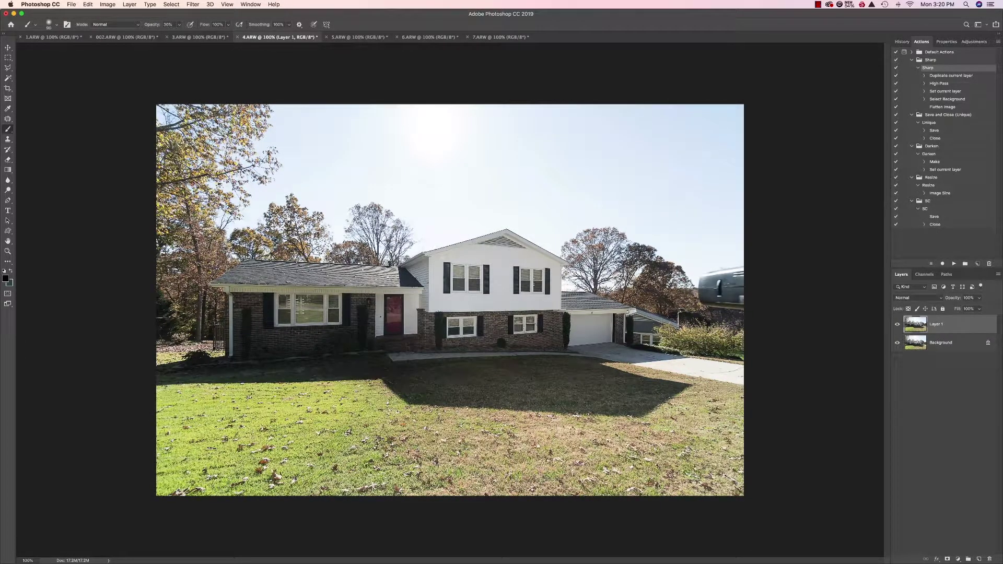
{"action": "left_click", "coordinate": [897, 324]}
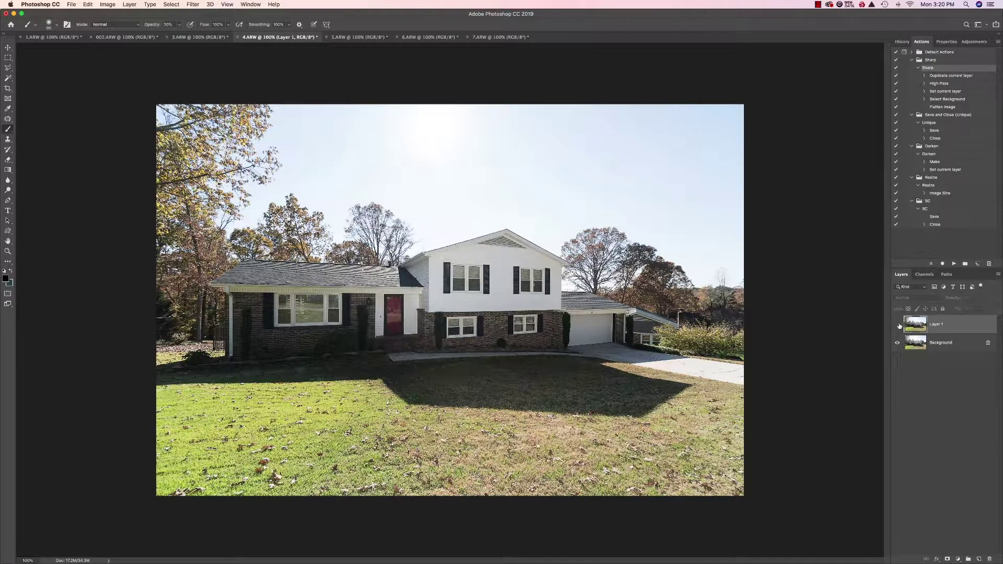
{"action": "left_click", "coordinate": [898, 325]}
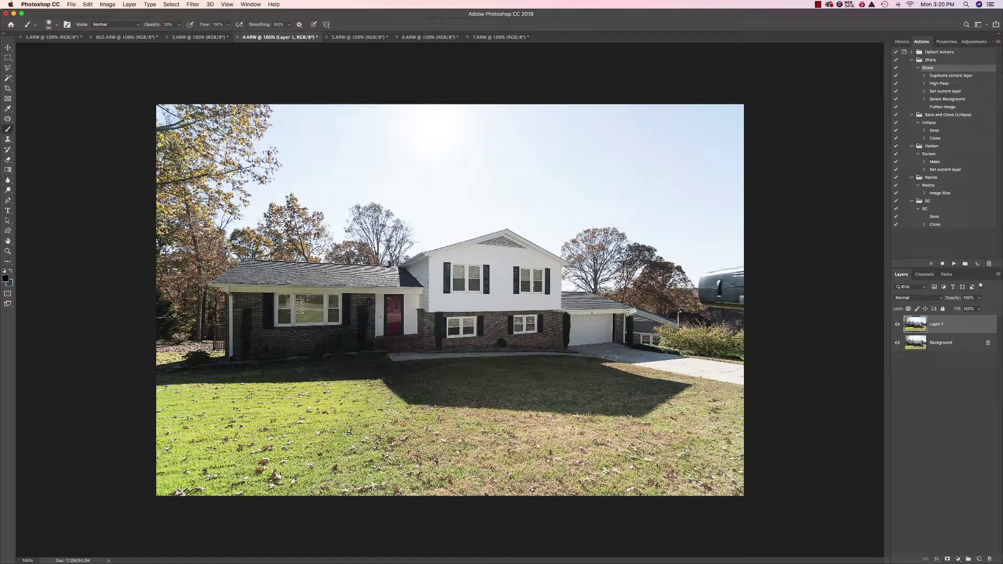
{"action": "left_click", "coordinate": [897, 326]}
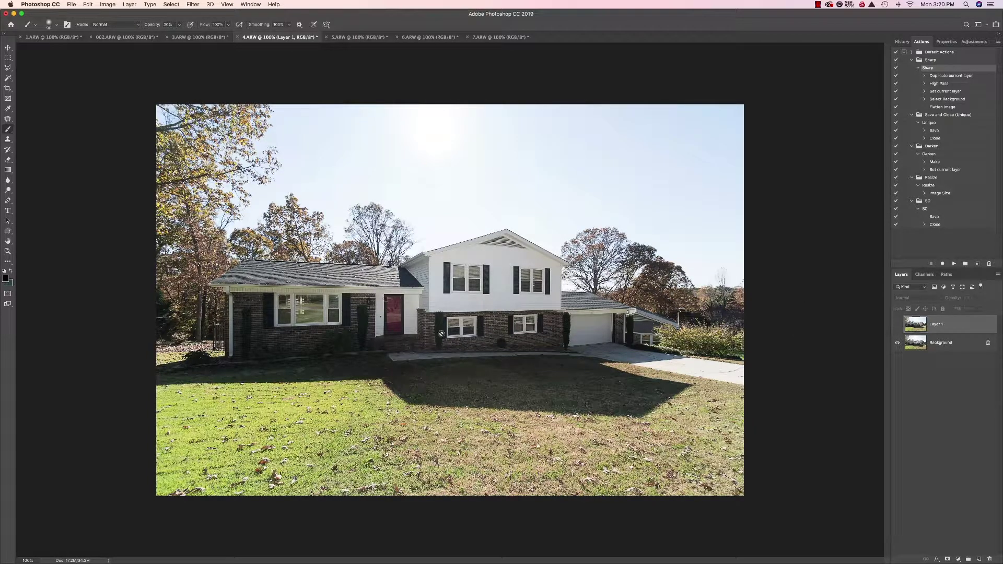
{"action": "left_click", "coordinate": [898, 326]}
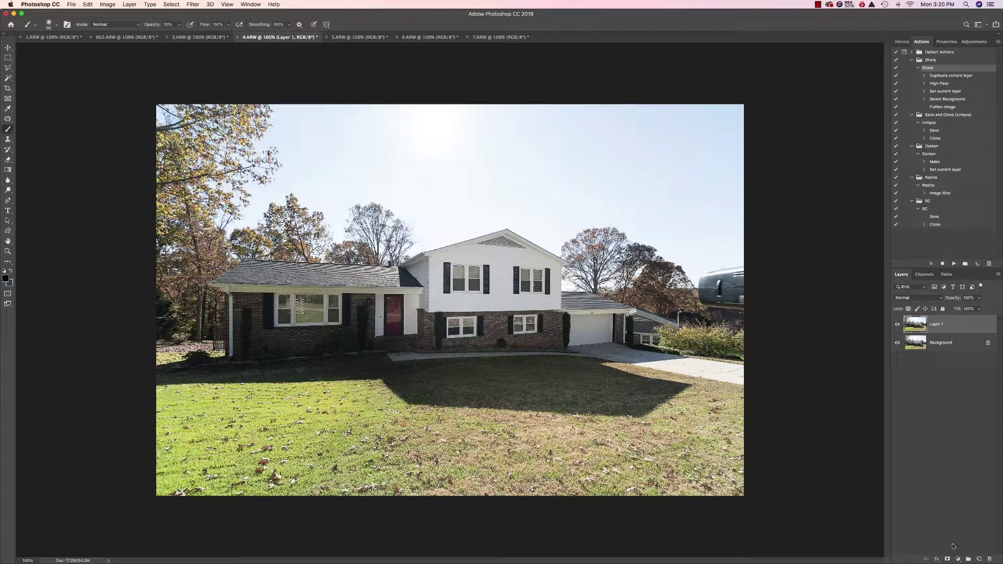
- Mask the layer with a 100% opacity, size-100 brush over the red door and lower-left windows, then flatten
{"action": "left_click", "coordinate": [947, 558]}
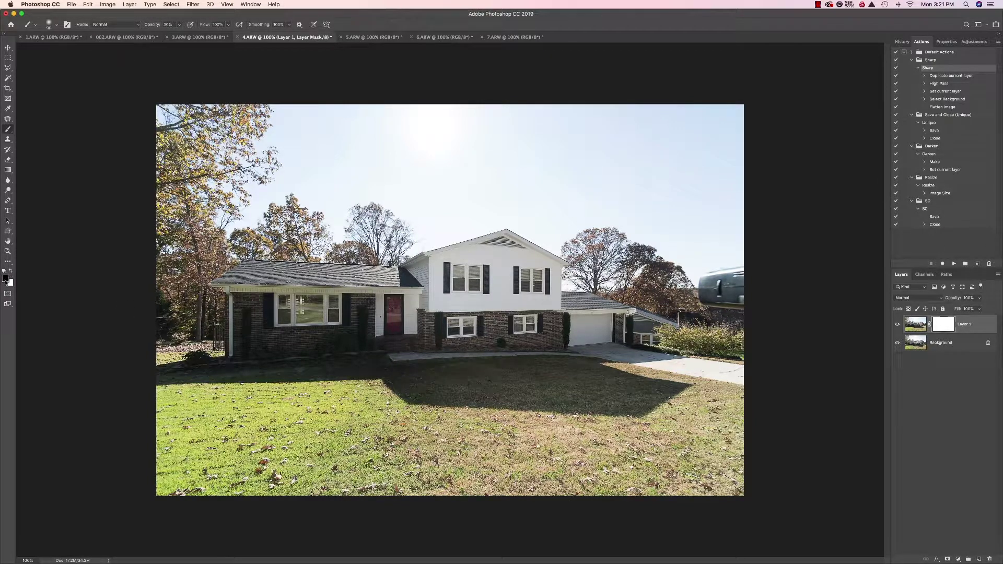
{"action": "left_click", "coordinate": [179, 24]}
{"action": "left_click_drag", "start_coordinate": [178, 34], "coordinate": [204, 34]}
{"action": "key", "text": "bracketright"}
{"action": "left_click_drag", "start_coordinate": [400, 343], "coordinate": [393, 335]}
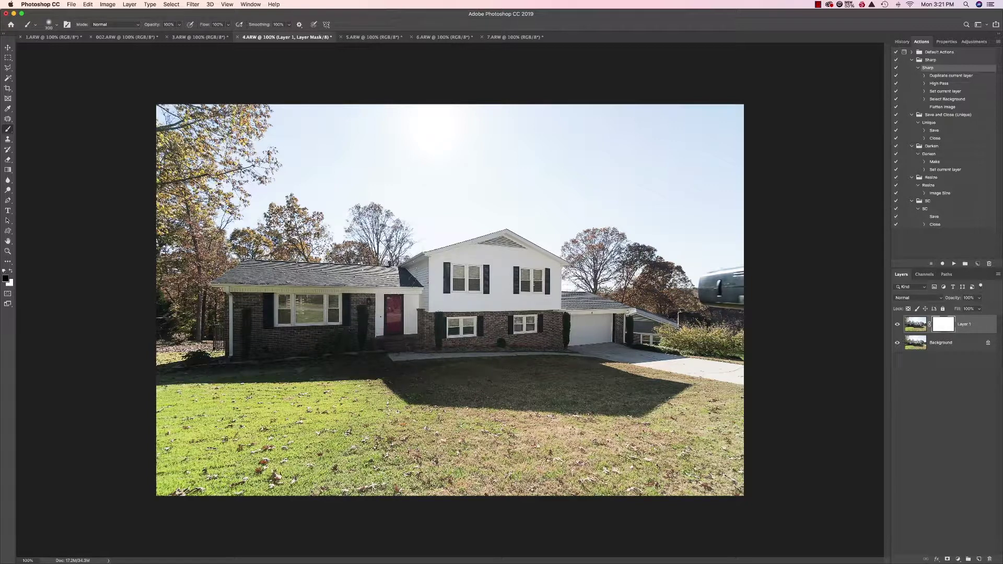
{"action": "left_click_drag", "start_coordinate": [396, 335], "coordinate": [451, 323]}
{"action": "right_click", "coordinate": [948, 343]}
{"action": "left_click", "coordinate": [914, 419]}
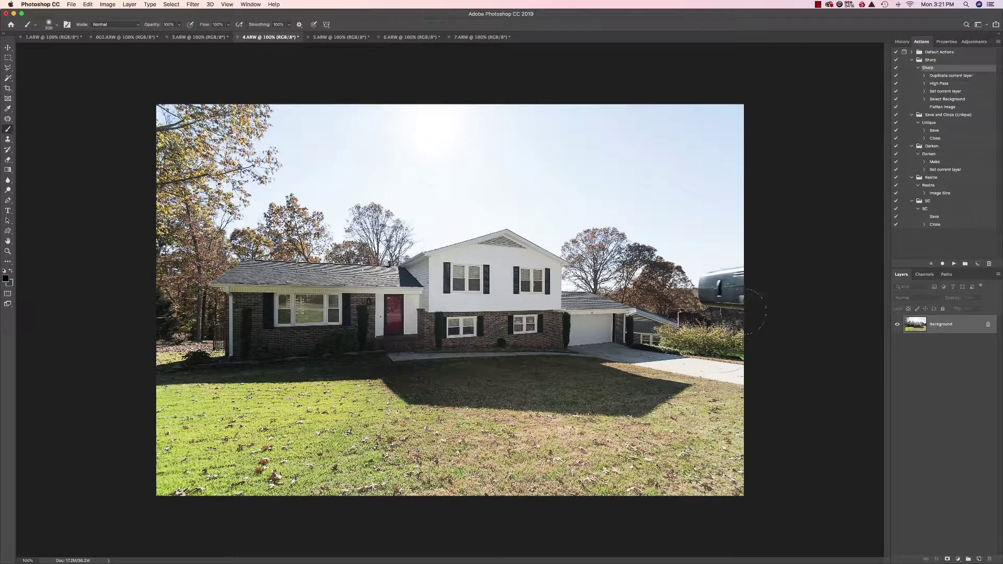
- Copy the whole flattened photo and paste it into 5.ARW as a new layer
{"action": "key", "text": "super+a"}
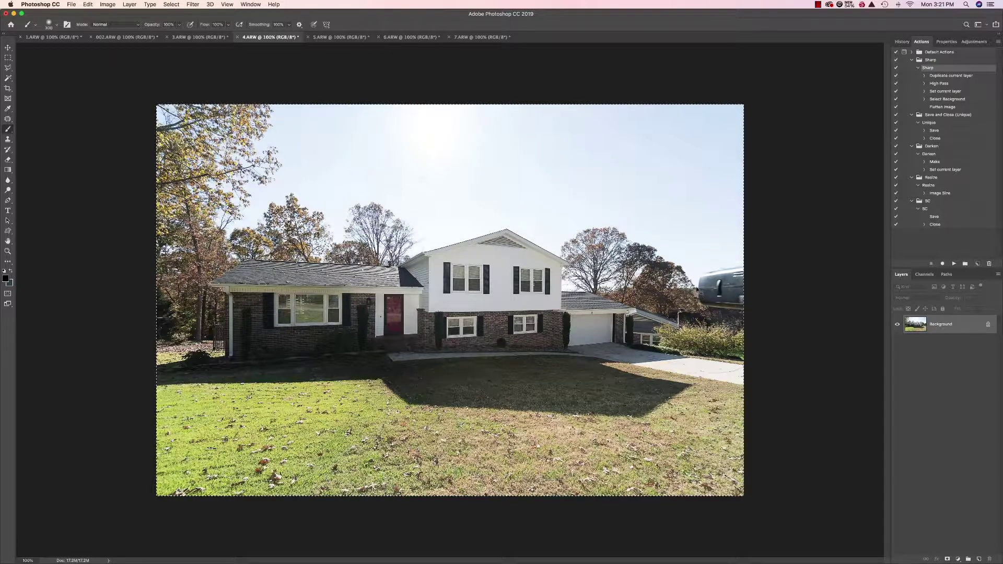
{"action": "key", "text": "super+c"}
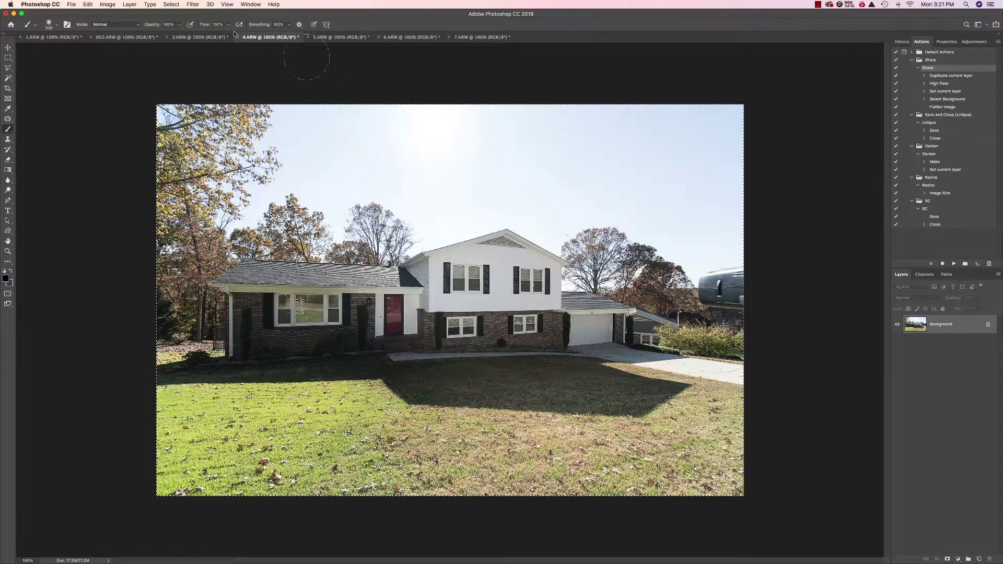
{"action": "left_click", "coordinate": [350, 39]}
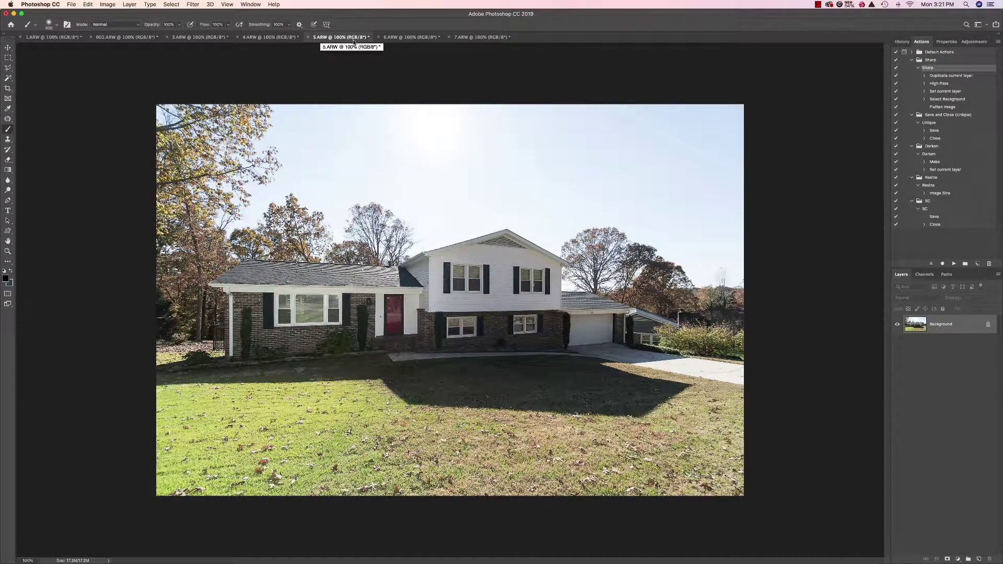
{"action": "key", "text": "super+v"}
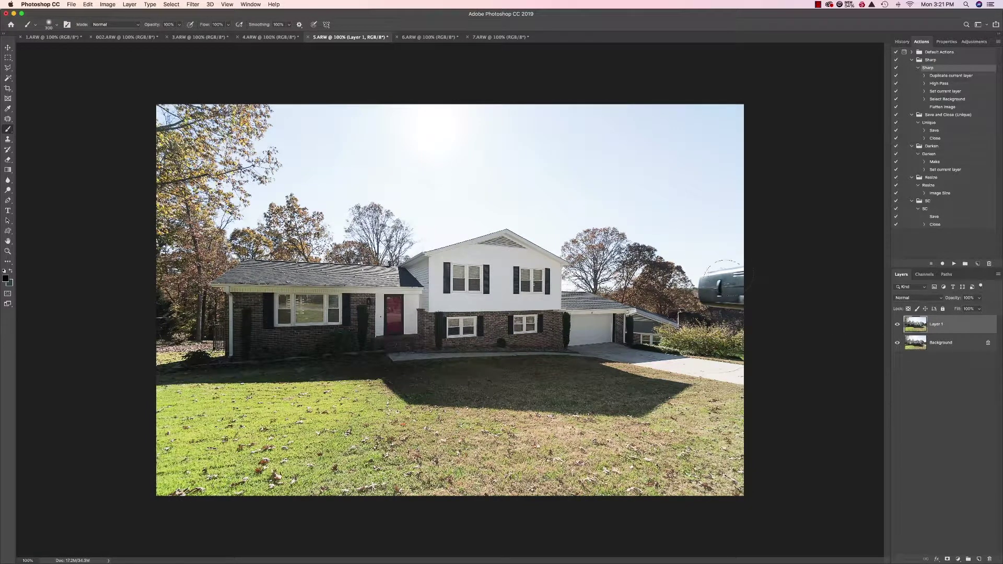
- Add a layer mask and paint out the right-edge object, shrubs left of the door, and shadowed lawn
{"action": "left_click", "coordinate": [947, 558]}
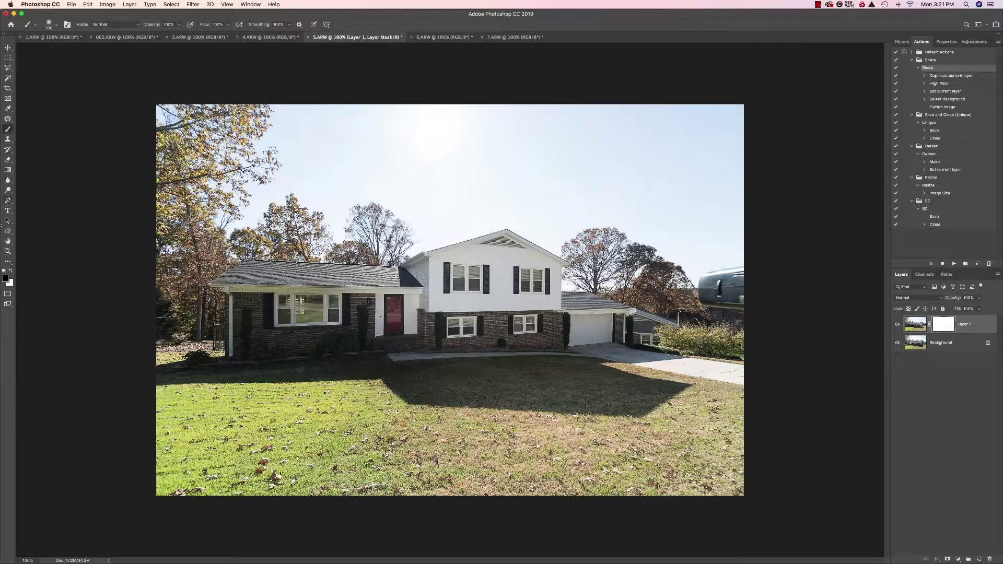
{"action": "mouse_move", "coordinate": [687, 273]}
{"action": "left_mouse_down"}
{"action": "mouse_move", "coordinate": [703, 291]}
{"action": "mouse_move", "coordinate": [752, 283]}
{"action": "mouse_move", "coordinate": [729, 279]}
{"action": "left_mouse_up"}
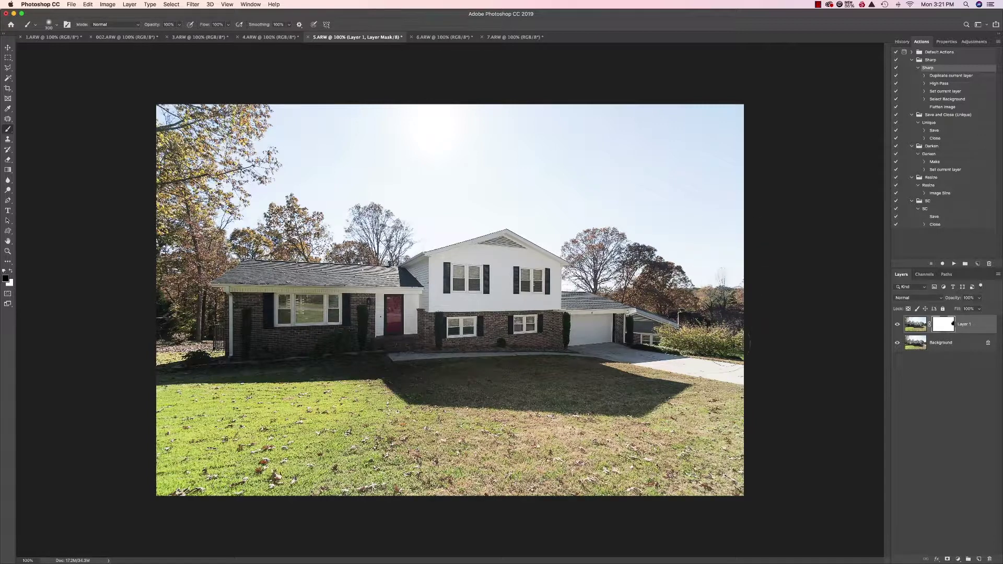
{"action": "left_click", "coordinate": [897, 325]}
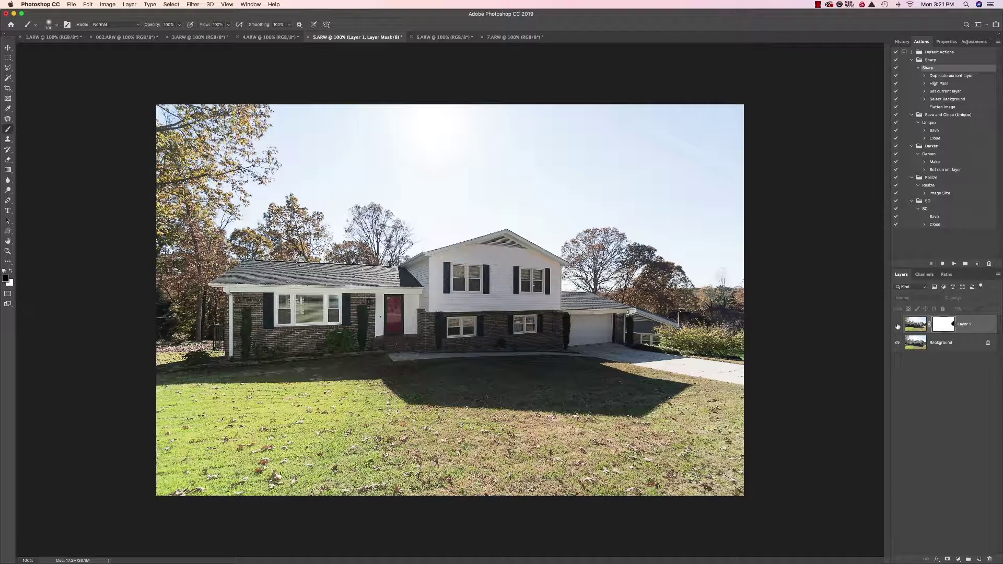
{"action": "left_click", "coordinate": [898, 326]}
{"action": "left_click", "coordinate": [897, 326]}
{"action": "left_click", "coordinate": [897, 325]}
{"action": "left_click", "coordinate": [897, 325]}
{"action": "left_click", "coordinate": [897, 326]}
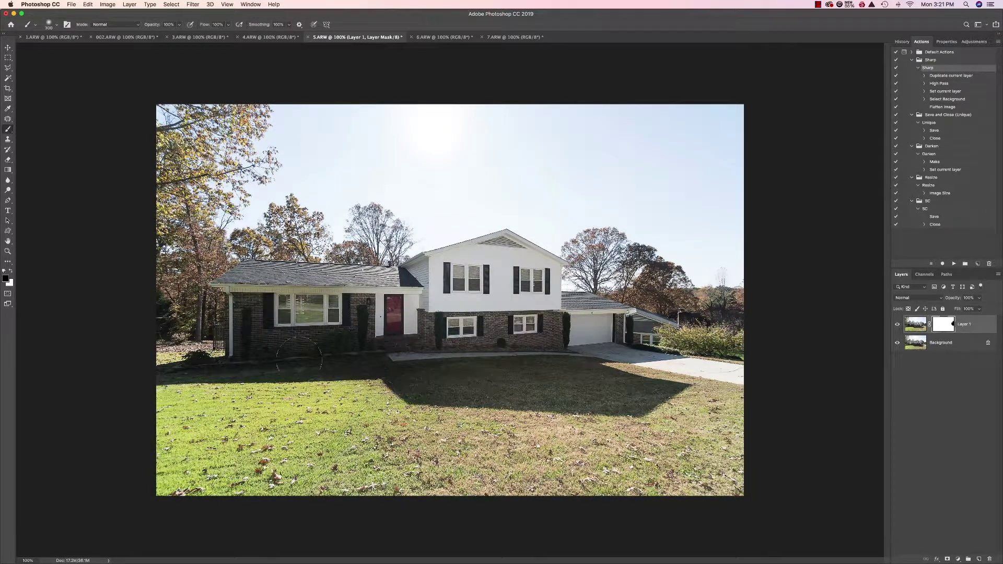
{"action": "mouse_move", "coordinate": [352, 314]}
{"action": "left_mouse_down"}
{"action": "mouse_move", "coordinate": [357, 344]}
{"action": "mouse_move", "coordinate": [351, 317]}
{"action": "mouse_move", "coordinate": [243, 306]}
{"action": "mouse_move", "coordinate": [325, 322]}
{"action": "mouse_move", "coordinate": [310, 341]}
{"action": "mouse_move", "coordinate": [323, 349]}
{"action": "mouse_move", "coordinate": [341, 332]}
{"action": "mouse_move", "coordinate": [364, 355]}
{"action": "mouse_move", "coordinate": [202, 367]}
{"action": "left_mouse_up"}
{"action": "left_click_drag", "start_coordinate": [362, 361], "coordinate": [410, 380]}
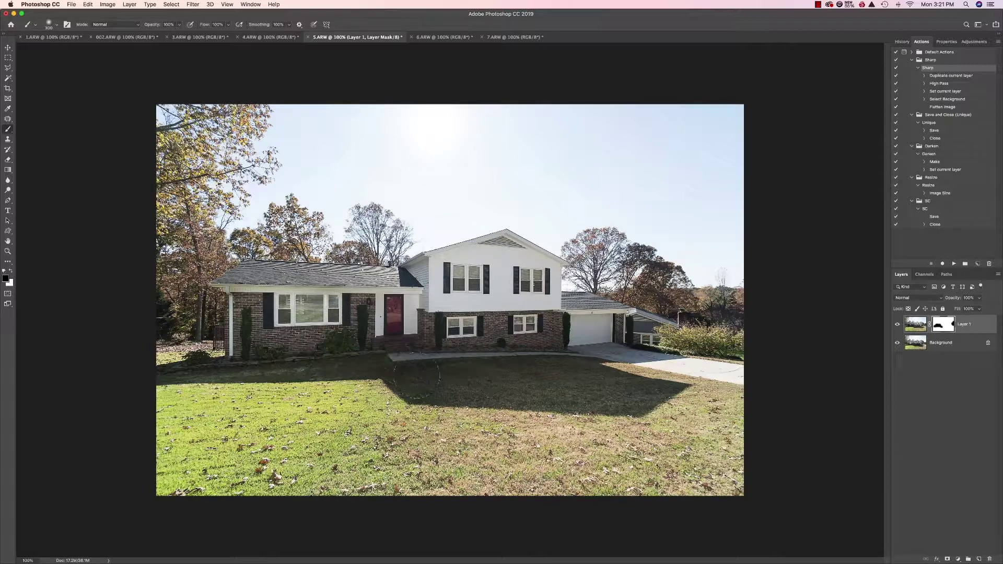
- Flatten 5.ARW, select the whole image, and bring up 6.ARW
{"action": "right_click", "coordinate": [944, 340]}
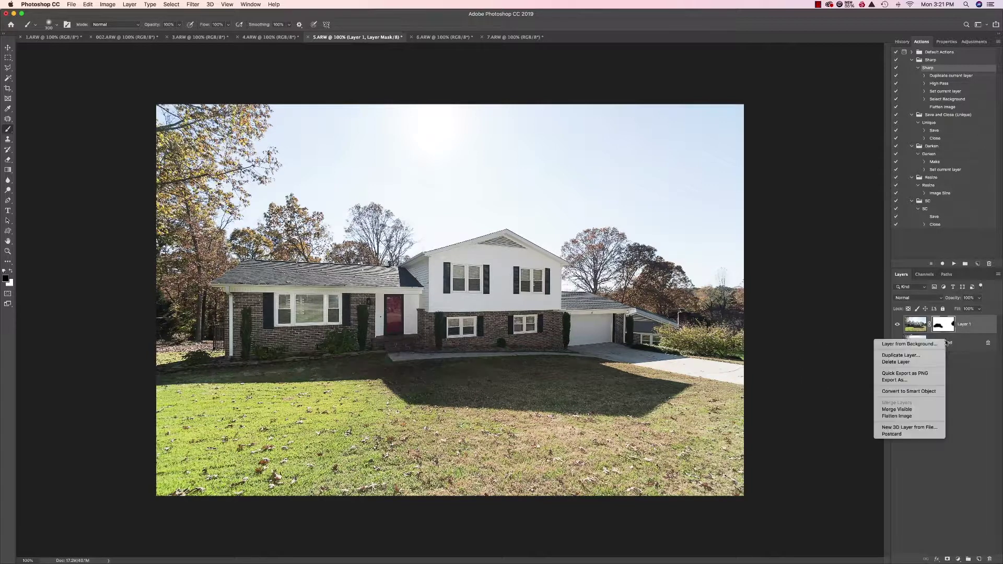
{"action": "left_click", "coordinate": [927, 415]}
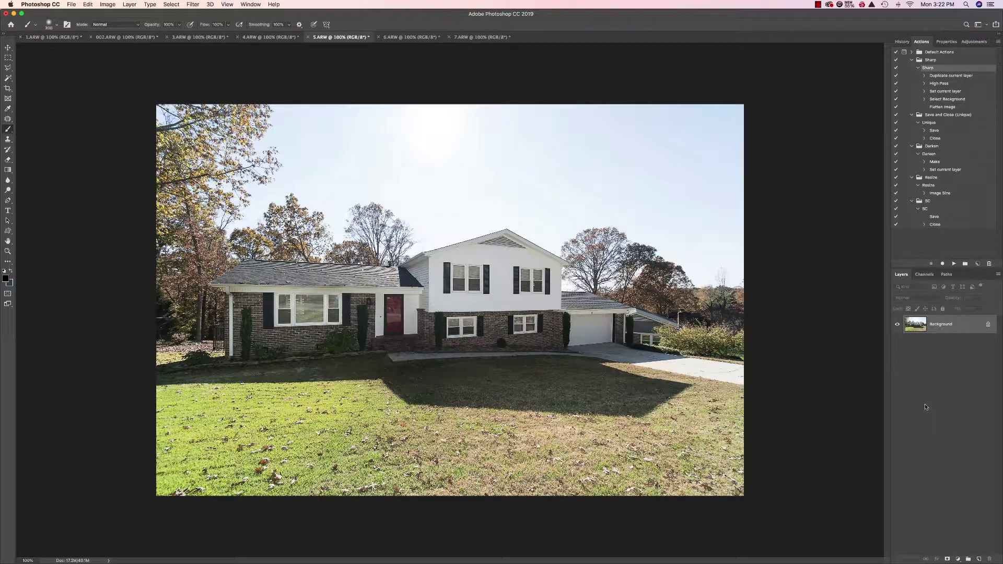
{"action": "key", "text": "super+a"}
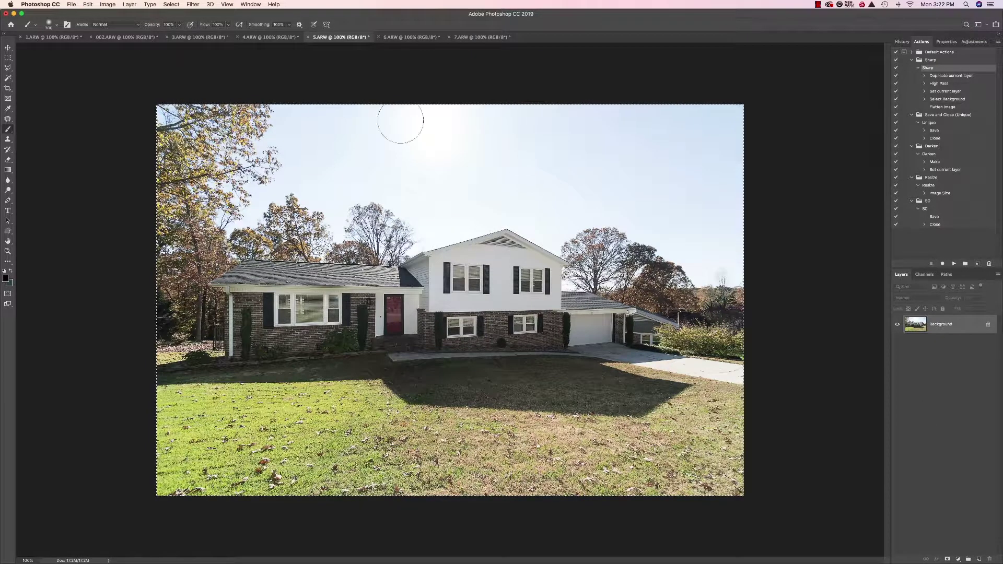
{"action": "left_click", "coordinate": [419, 39]}
- Paste the brighter copy into 6.ARW and compare it against the original by toggling visibility
{"action": "key", "text": "super+v"}
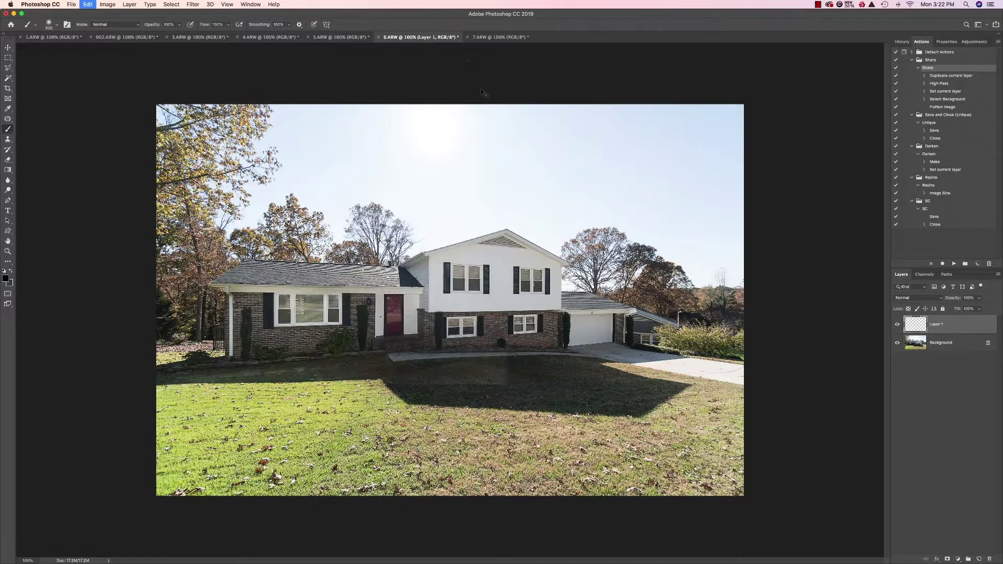
{"action": "left_click", "coordinate": [897, 324]}
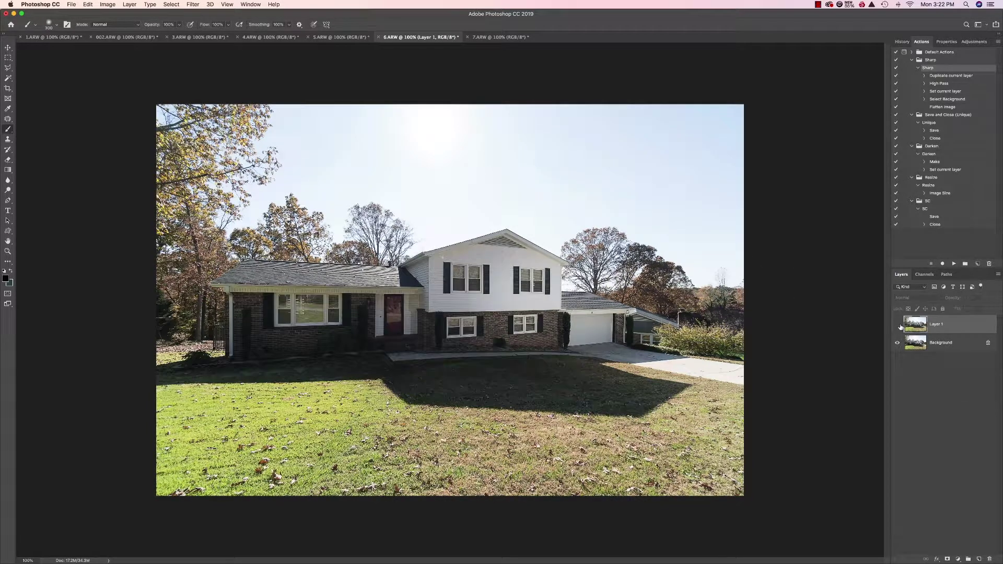
{"action": "left_click", "coordinate": [897, 324]}
{"action": "left_click", "coordinate": [898, 324]}
{"action": "left_click", "coordinate": [899, 325]}
{"action": "left_click", "coordinate": [898, 325]}
{"action": "left_click", "coordinate": [899, 325]}
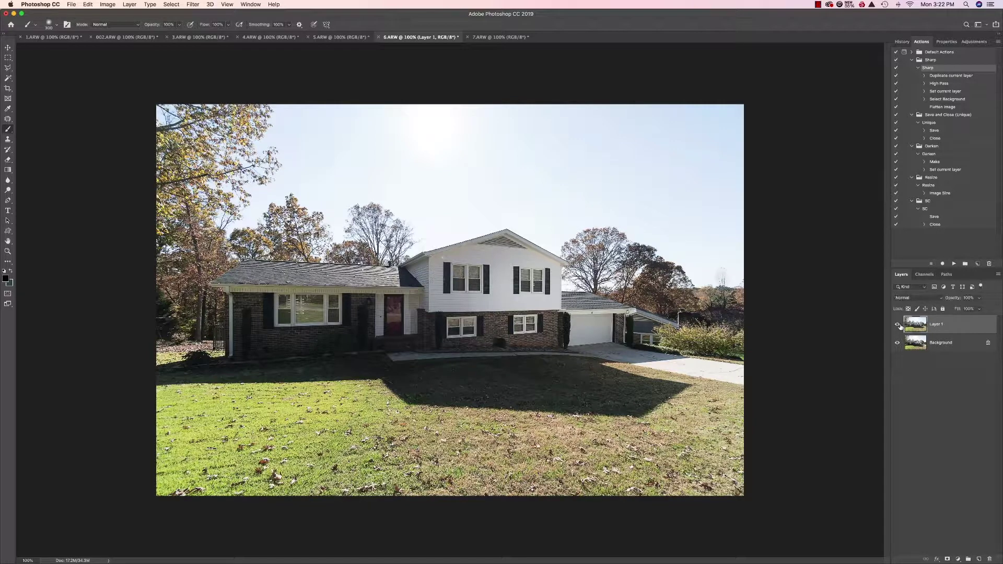
{"action": "left_click", "coordinate": [898, 325]}
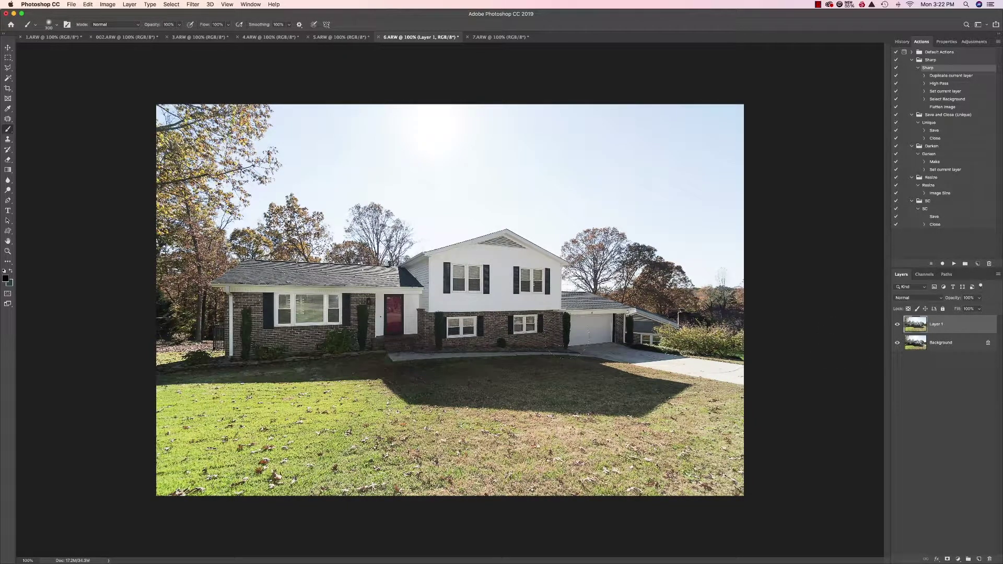
{"action": "left_click", "coordinate": [898, 325]}
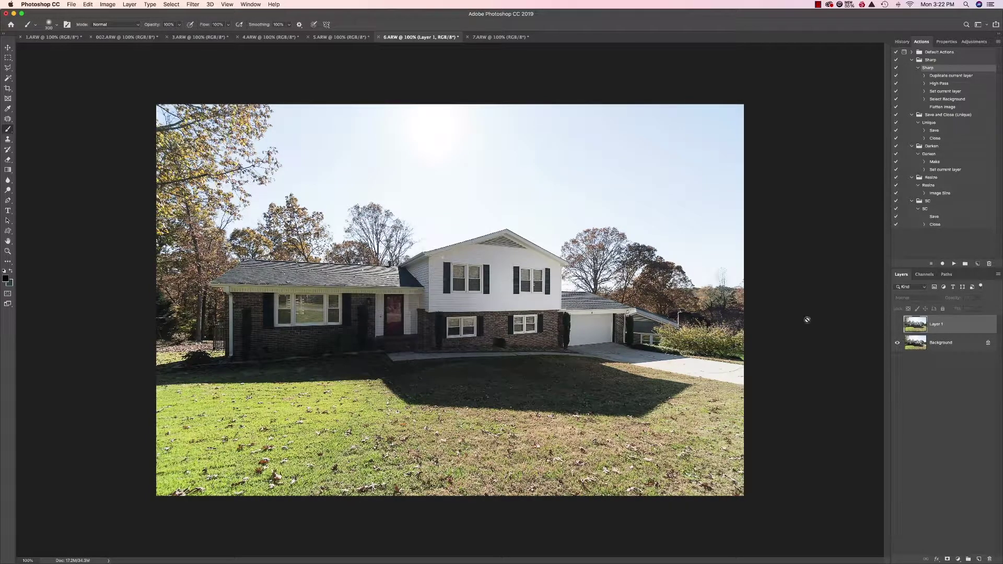
{"action": "left_click", "coordinate": [898, 325]}
{"action": "left_click", "coordinate": [898, 324]}
{"action": "left_click", "coordinate": [898, 324]}
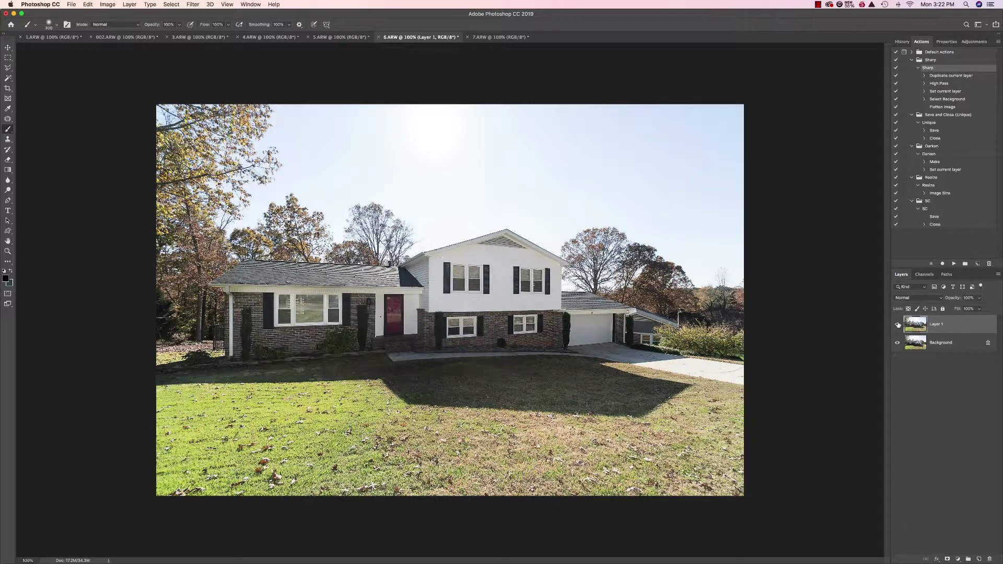
- Mask out the garage edge and door mark with a ~550 brush, then flatten the image
{"action": "left_click", "coordinate": [944, 560]}
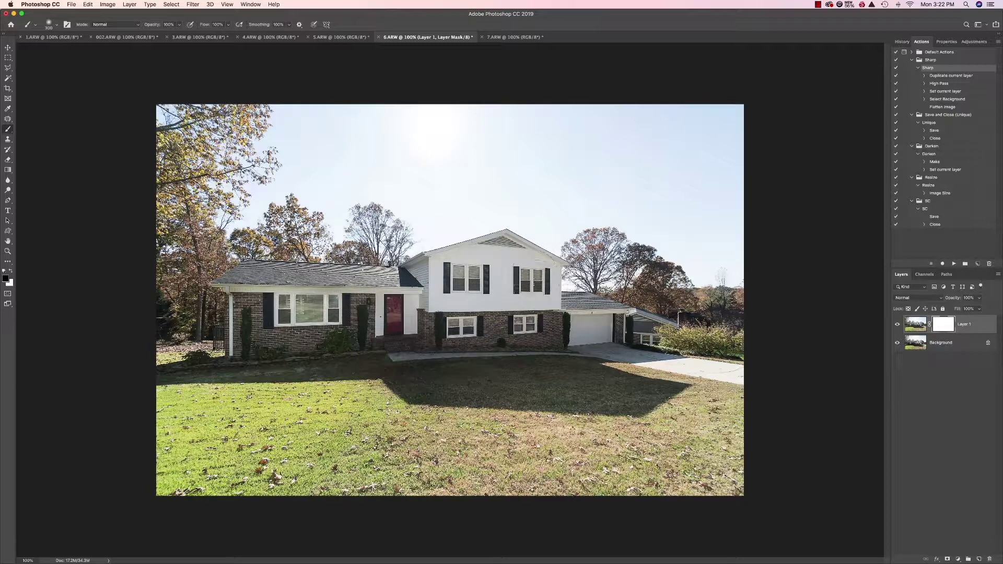
{"action": "left_click_drag", "start_coordinate": [517, 302], "coordinate": [537, 319]}
{"action": "key", "text": "bracketright"}
{"action": "key", "text": "bracketright"}
{"action": "key", "text": "bracketright"}
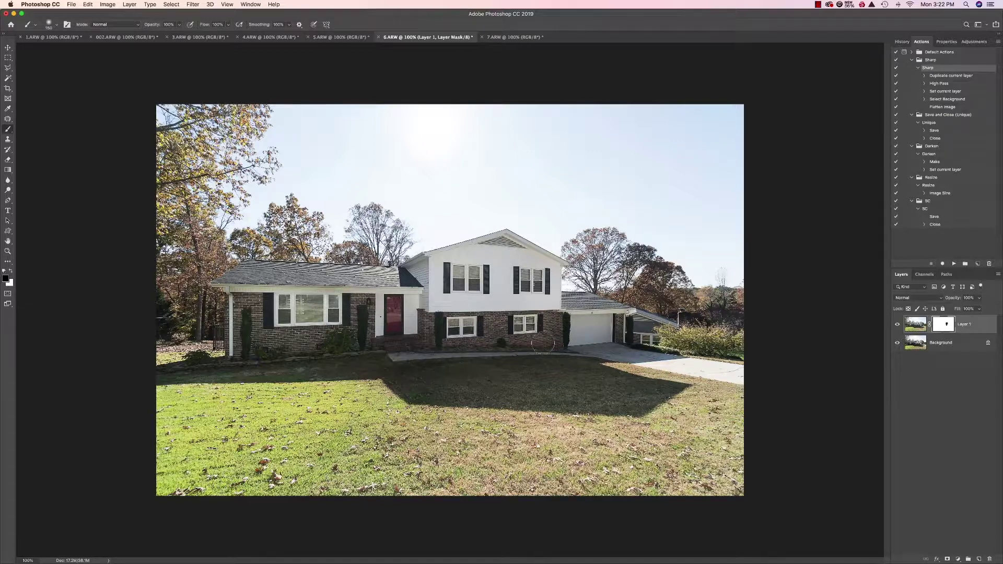
{"action": "left_click", "coordinate": [582, 332]}
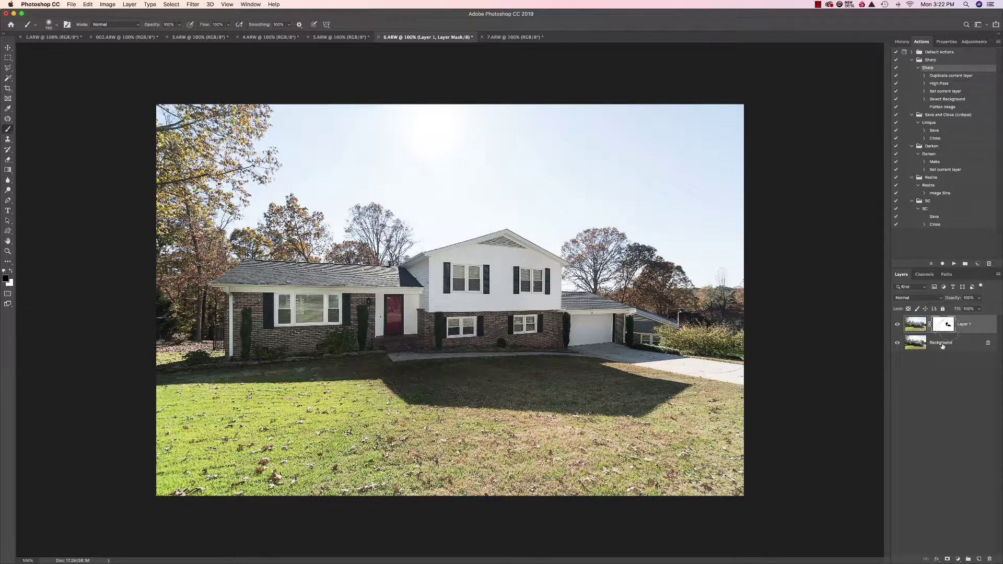
{"action": "right_click", "coordinate": [960, 348]}
{"action": "left_click", "coordinate": [925, 420]}
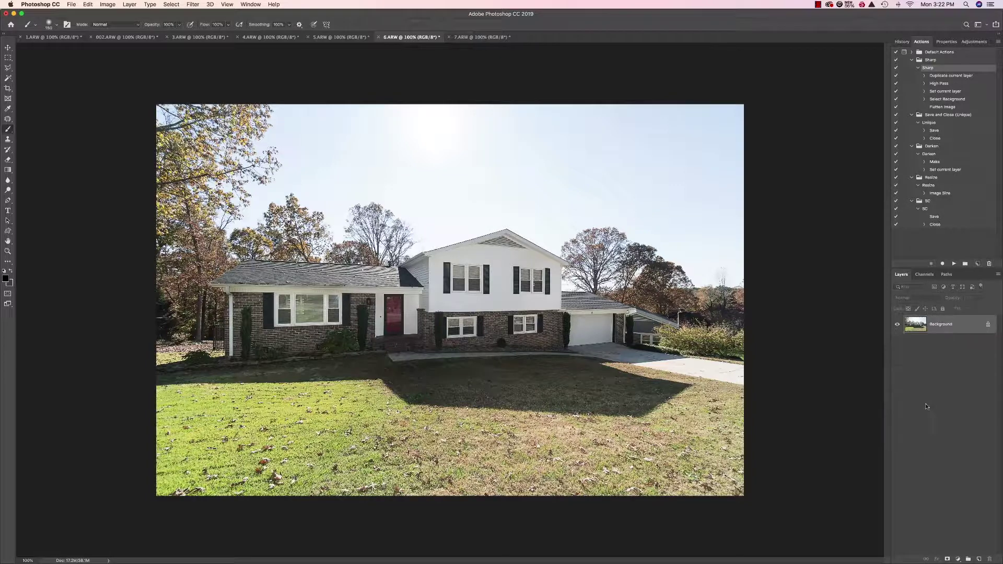
- Add the brighter copy to 7.ARW as Layer 1 and compare it with the original
{"action": "key", "text": "super+a"}
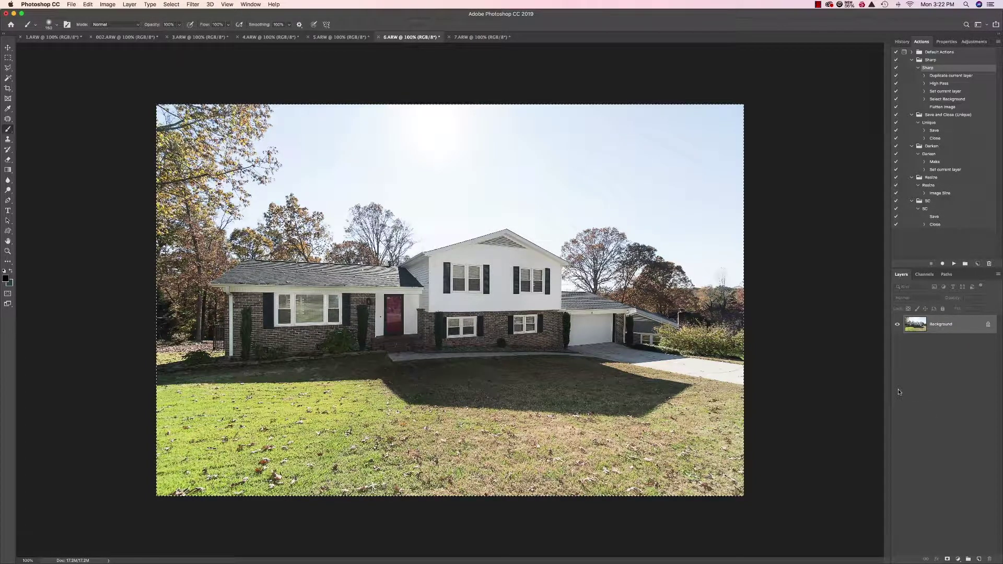
{"action": "left_click", "coordinate": [480, 38]}
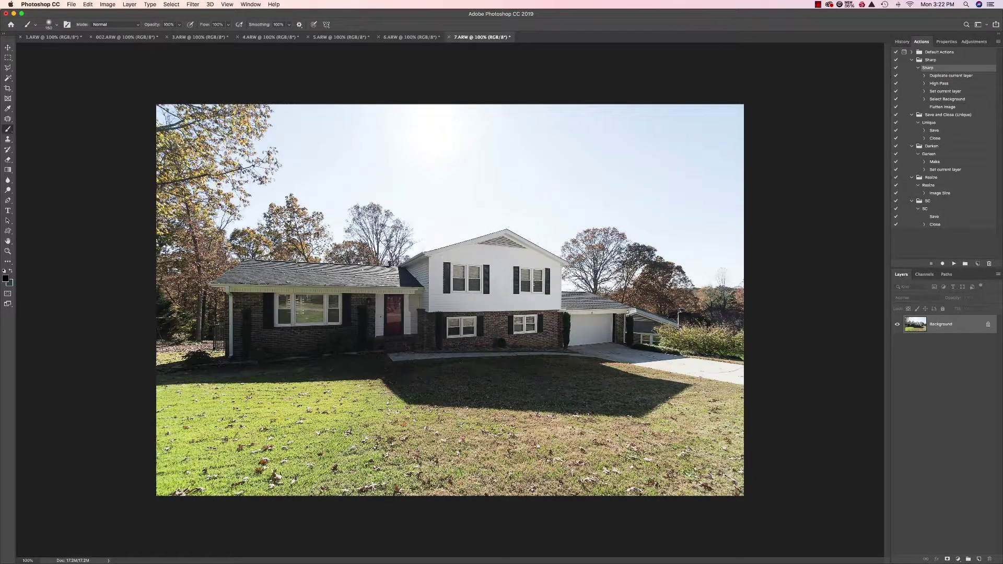
{"action": "key", "text": "super+j"}
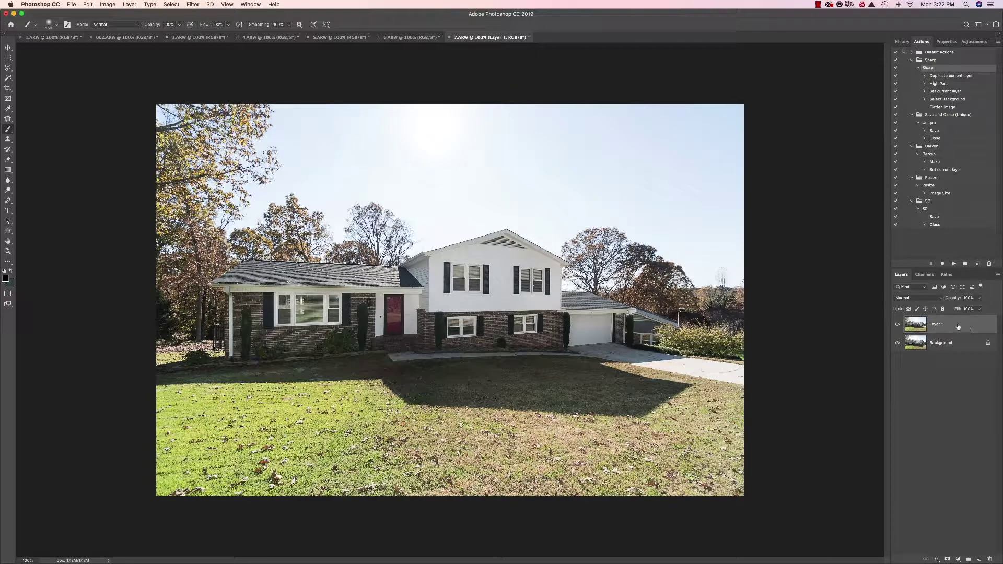
{"action": "left_click", "coordinate": [897, 325]}
{"action": "left_click", "coordinate": [898, 325]}
{"action": "left_click", "coordinate": [897, 325]}
{"action": "left_click", "coordinate": [897, 325]}
{"action": "left_click", "coordinate": [898, 325]}
{"action": "left_click", "coordinate": [898, 326]}
{"action": "left_click", "coordinate": [898, 326]}
{"action": "left_click", "coordinate": [898, 325]}
{"action": "left_click", "coordinate": [898, 325]}
{"action": "left_click", "coordinate": [898, 325]}
- Mask out a small spot near the gable on Layer 1 and flatten the image
{"action": "left_click", "coordinate": [947, 558]}
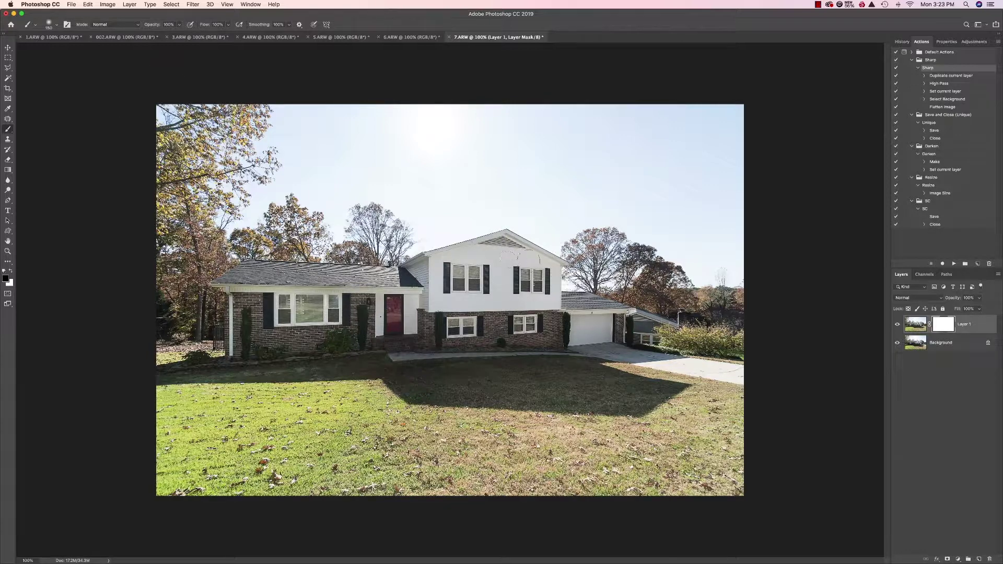
{"action": "left_click", "coordinate": [506, 229]}
{"action": "right_click", "coordinate": [946, 342]}
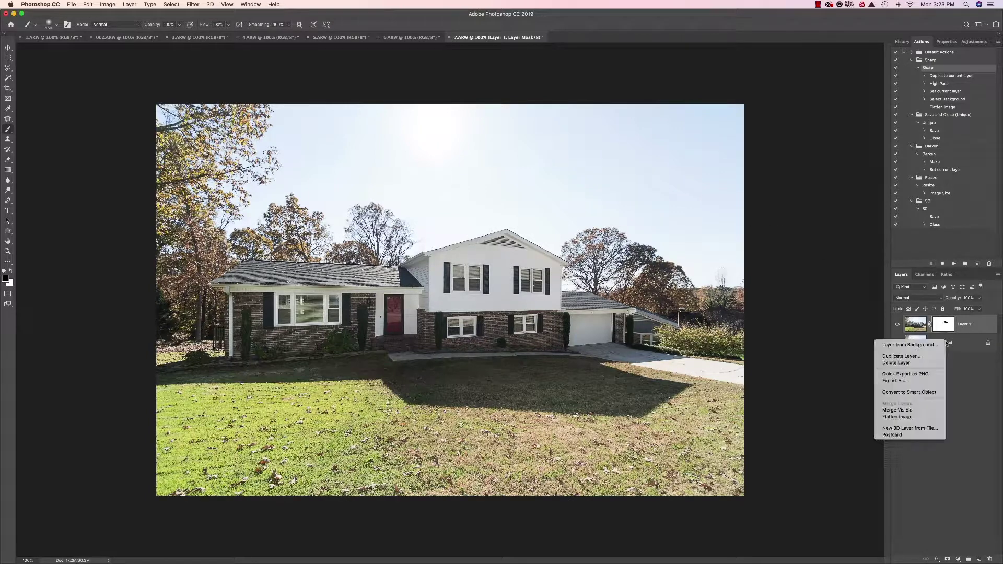
{"action": "left_click", "coordinate": [923, 416]}
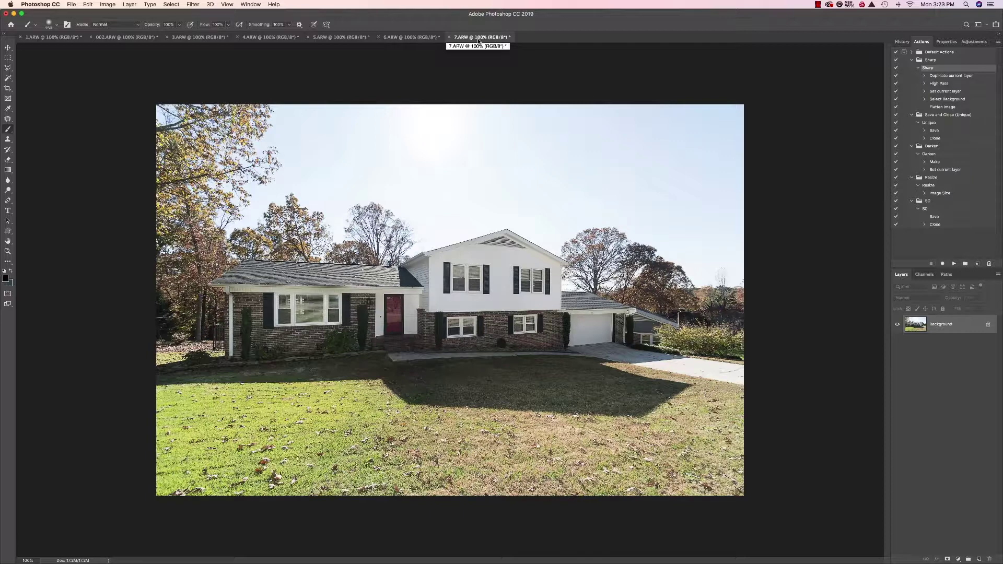
- Compare 7.ARW with 002.ARW, select all of 7.ARW, and switch to 1.ARW
{"action": "left_click", "coordinate": [134, 37]}
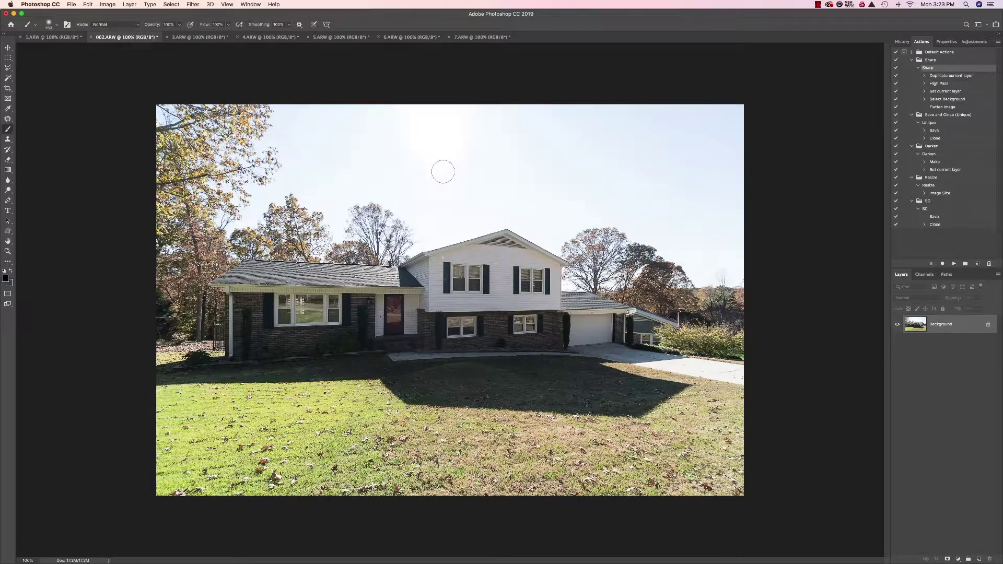
{"action": "left_click", "coordinate": [480, 37]}
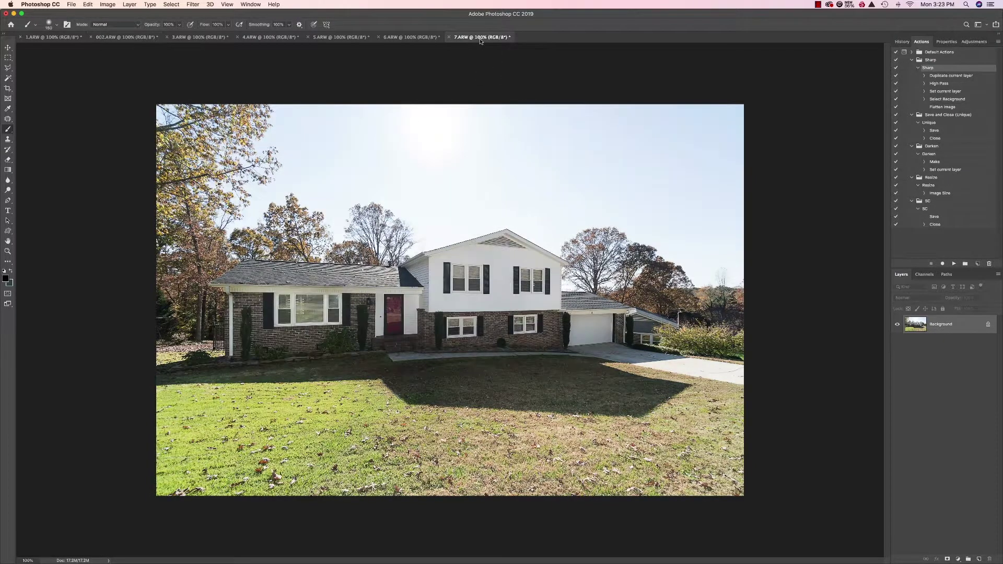
{"action": "left_click", "coordinate": [128, 37]}
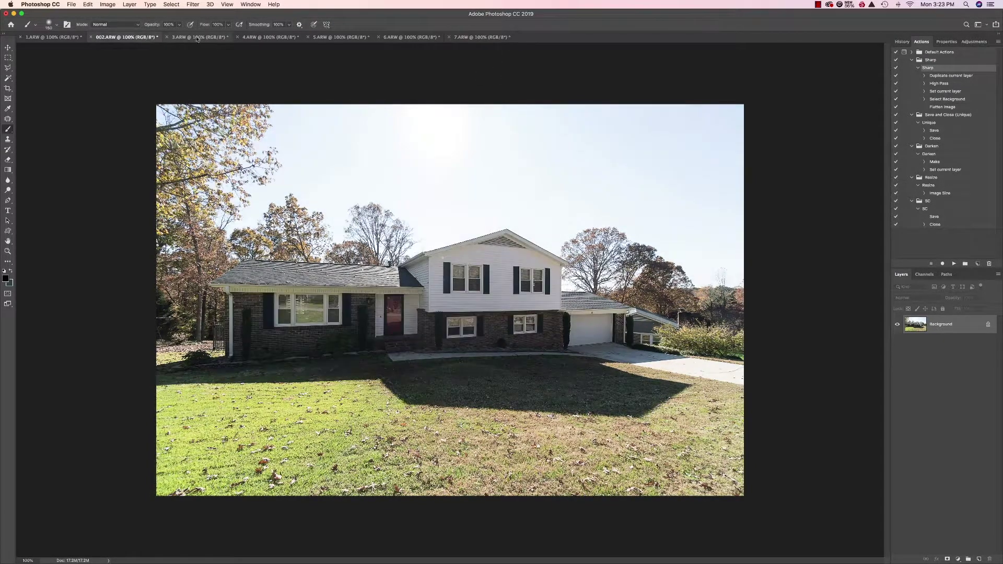
{"action": "left_click", "coordinate": [491, 37]}
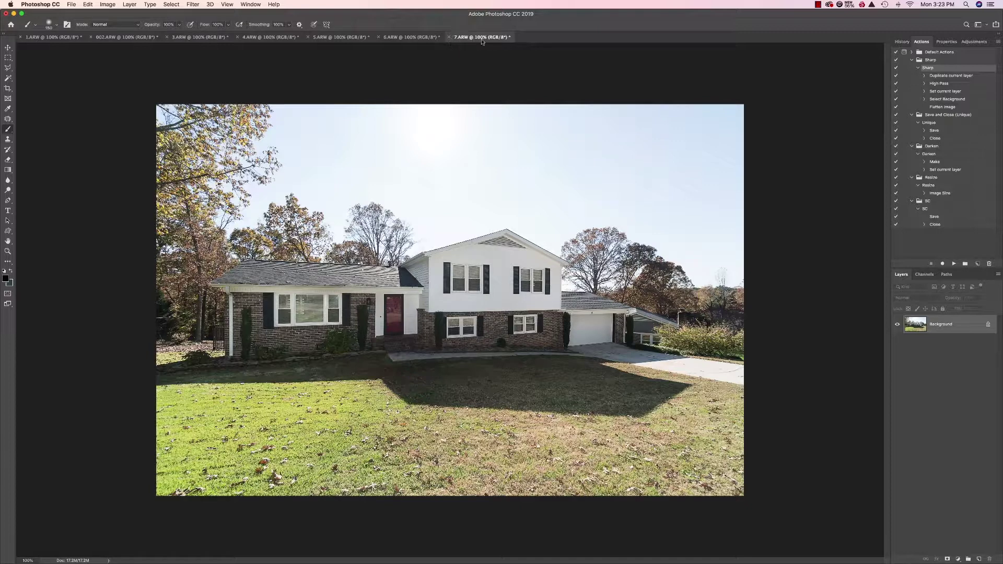
{"action": "key", "text": "super+a"}
{"action": "left_click", "coordinate": [68, 37]}
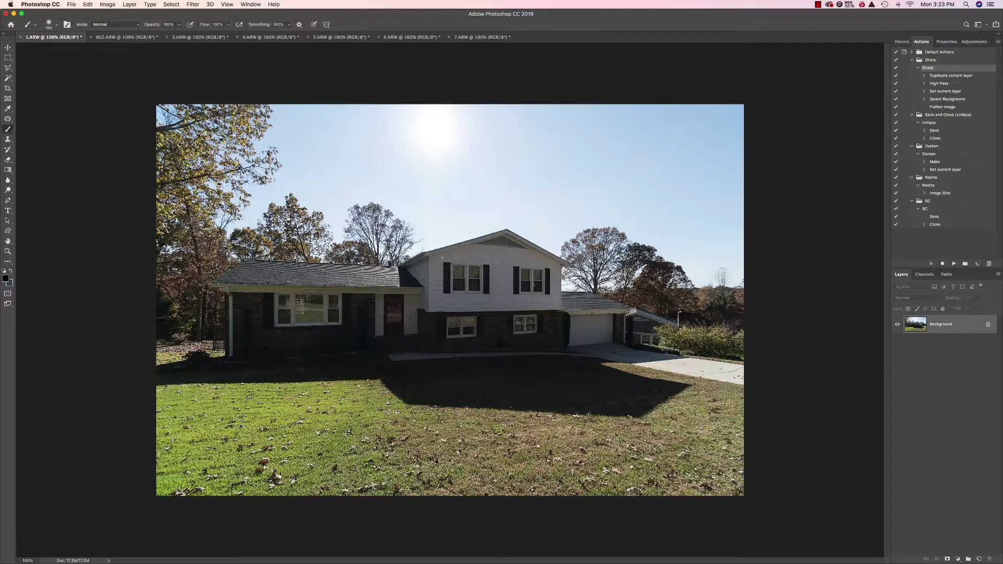
- Paste the brighter house into 1.ARW, mask it, and paint over sky and trees at size 600, 50% opacity
{"action": "key", "text": "super+v"}
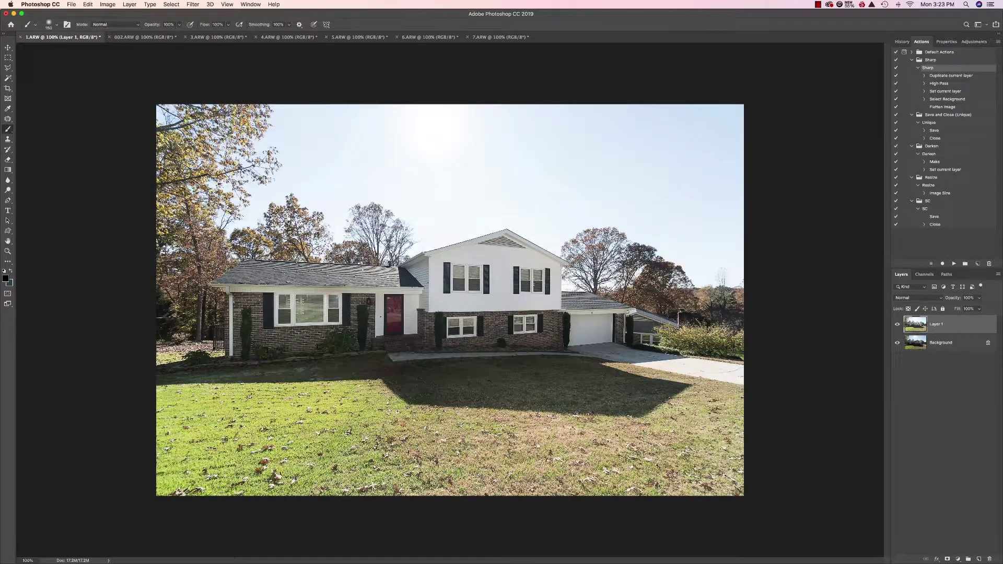
{"action": "left_click", "coordinate": [947, 559]}
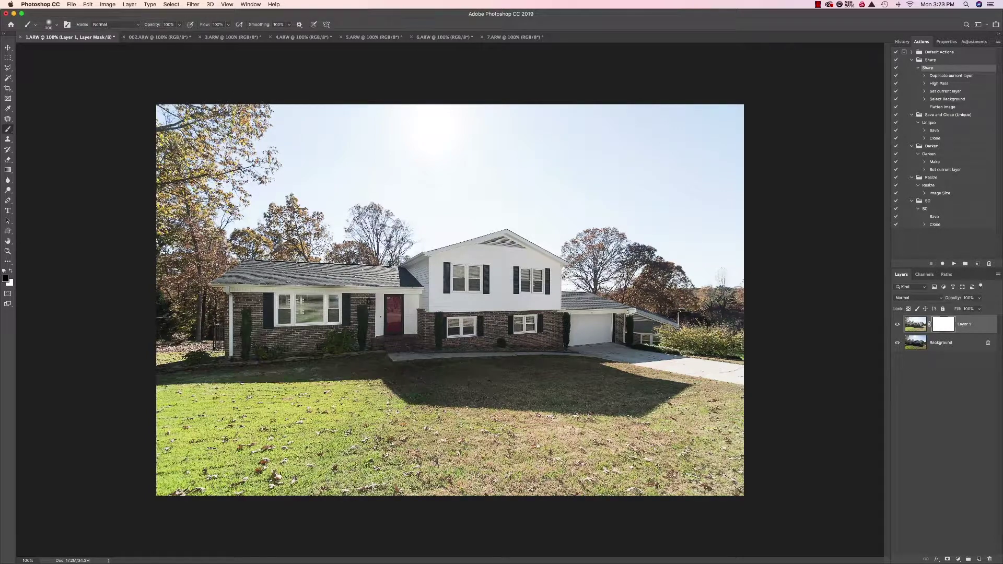
{"action": "key", "text": "bracketright"}
{"action": "key", "text": "bracketright"}
{"action": "key", "text": "bracketright"}
{"action": "key", "text": "bracketright"}
{"action": "key", "text": "bracketright"}
{"action": "left_click", "coordinate": [179, 25]}
{"action": "left_click_drag", "start_coordinate": [183, 35], "coordinate": [161, 37]}
{"action": "mouse_move", "coordinate": [260, 156]}
{"action": "left_mouse_down"}
{"action": "mouse_move", "coordinate": [269, 202]}
{"action": "mouse_move", "coordinate": [351, 205]}
{"action": "left_mouse_up"}
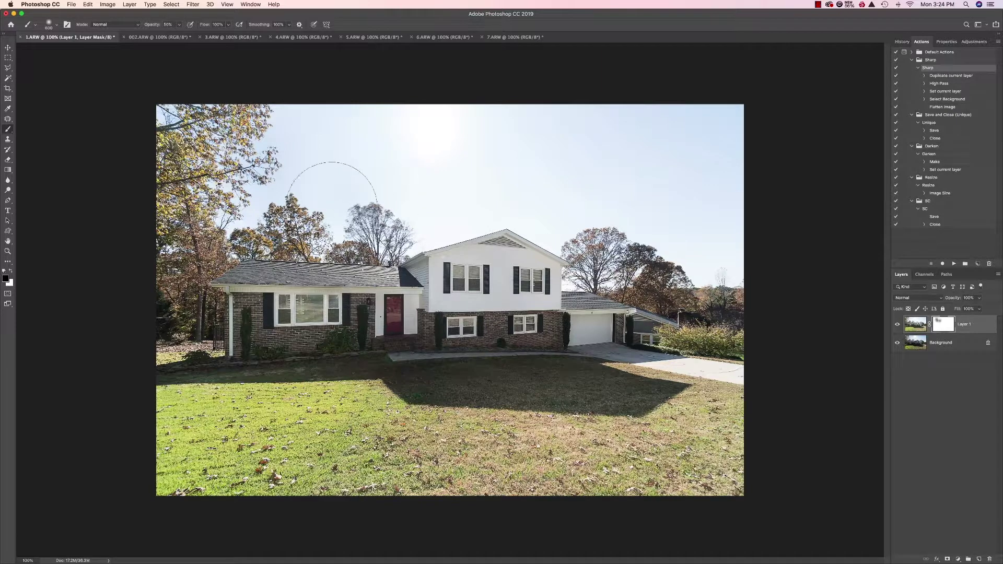
- Mask the left treeline and centre trees with a 100% opacity, size-250 brush
{"action": "left_click", "coordinate": [179, 25]}
{"action": "left_click_drag", "start_coordinate": [178, 34], "coordinate": [197, 34]}
{"action": "left_click", "coordinate": [343, 183]}
{"action": "key", "text": "bracketleft"}
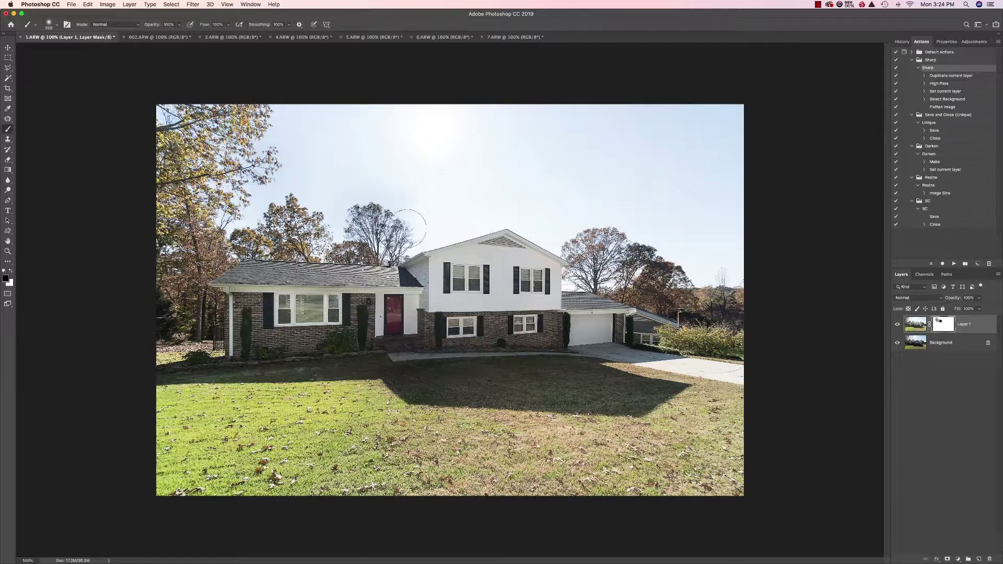
{"action": "mouse_move", "coordinate": [324, 237]}
{"action": "left_mouse_down"}
{"action": "mouse_move", "coordinate": [300, 214]}
{"action": "mouse_move", "coordinate": [246, 201]}
{"action": "mouse_move", "coordinate": [242, 134]}
{"action": "mouse_move", "coordinate": [279, 115]}
{"action": "mouse_move", "coordinate": [206, 112]}
{"action": "mouse_move", "coordinate": [175, 122]}
{"action": "mouse_move", "coordinate": [174, 183]}
{"action": "mouse_move", "coordinate": [196, 230]}
{"action": "mouse_move", "coordinate": [339, 224]}
{"action": "left_mouse_up"}
{"action": "mouse_move", "coordinate": [224, 251]}
{"action": "left_mouse_down"}
{"action": "mouse_move", "coordinate": [193, 266]}
{"action": "mouse_move", "coordinate": [172, 344]}
{"action": "mouse_move", "coordinate": [167, 261]}
{"action": "left_mouse_up"}
{"action": "mouse_move", "coordinate": [293, 220]}
{"action": "left_mouse_down"}
{"action": "mouse_move", "coordinate": [355, 205]}
{"action": "mouse_move", "coordinate": [399, 211]}
{"action": "mouse_move", "coordinate": [530, 170]}
{"action": "mouse_move", "coordinate": [601, 251]}
{"action": "mouse_move", "coordinate": [721, 308]}
{"action": "mouse_move", "coordinate": [726, 282]}
{"action": "mouse_move", "coordinate": [595, 240]}
{"action": "mouse_move", "coordinate": [566, 251]}
{"action": "mouse_move", "coordinate": [584, 273]}
{"action": "mouse_move", "coordinate": [702, 338]}
{"action": "mouse_move", "coordinate": [723, 333]}
{"action": "left_mouse_up"}
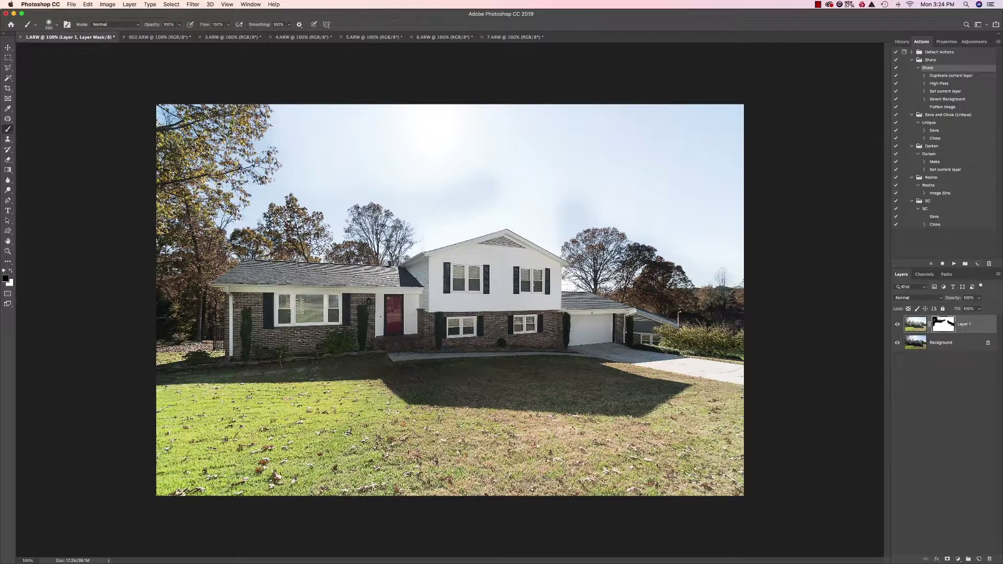
- Mask the lawn at 74% opacity, size 300, then the driveway shadow edge with a size-70 brush
{"action": "left_click", "coordinate": [180, 26]}
{"action": "left_click_drag", "start_coordinate": [171, 35], "coordinate": [169, 35]}
{"action": "key", "text": "bracketright"}
{"action": "key", "text": "bracketright"}
{"action": "mouse_move", "coordinate": [368, 397]}
{"action": "left_mouse_down"}
{"action": "mouse_move", "coordinate": [172, 407]}
{"action": "mouse_move", "coordinate": [292, 425]}
{"action": "mouse_move", "coordinate": [397, 420]}
{"action": "mouse_move", "coordinate": [574, 436]}
{"action": "mouse_move", "coordinate": [622, 449]}
{"action": "mouse_move", "coordinate": [261, 456]}
{"action": "mouse_move", "coordinate": [164, 475]}
{"action": "mouse_move", "coordinate": [564, 481]}
{"action": "left_mouse_up"}
{"action": "mouse_move", "coordinate": [622, 454]}
{"action": "left_mouse_down"}
{"action": "mouse_move", "coordinate": [716, 402]}
{"action": "mouse_move", "coordinate": [742, 494]}
{"action": "mouse_move", "coordinate": [671, 477]}
{"action": "mouse_move", "coordinate": [687, 454]}
{"action": "mouse_move", "coordinate": [575, 485]}
{"action": "mouse_move", "coordinate": [634, 488]}
{"action": "left_mouse_up"}
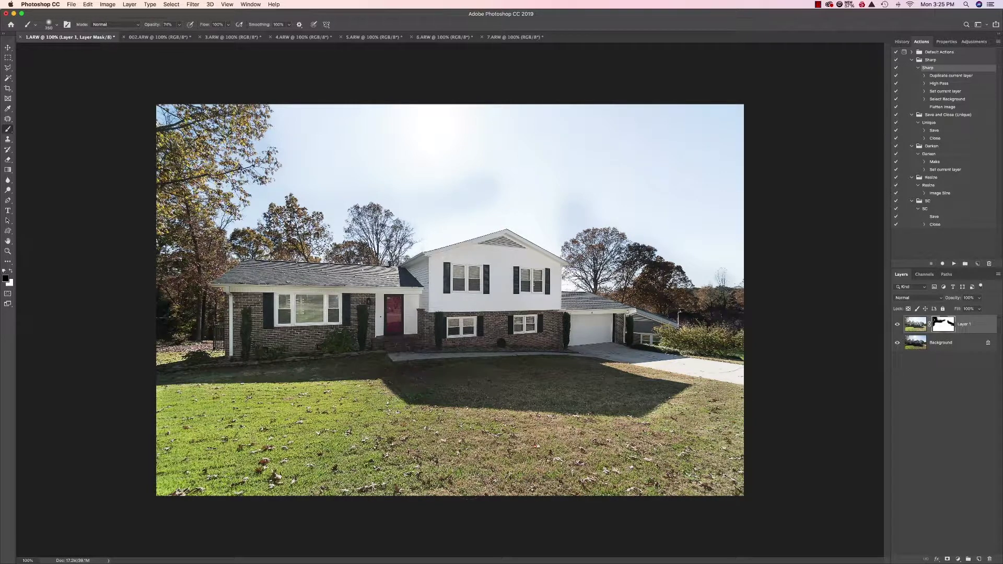
{"action": "key", "text": "bracketleft"}
{"action": "key", "text": "bracketleft"}
{"action": "key", "text": "bracketleft"}
{"action": "key", "text": "bracketleft"}
{"action": "key", "text": "bracketleft"}
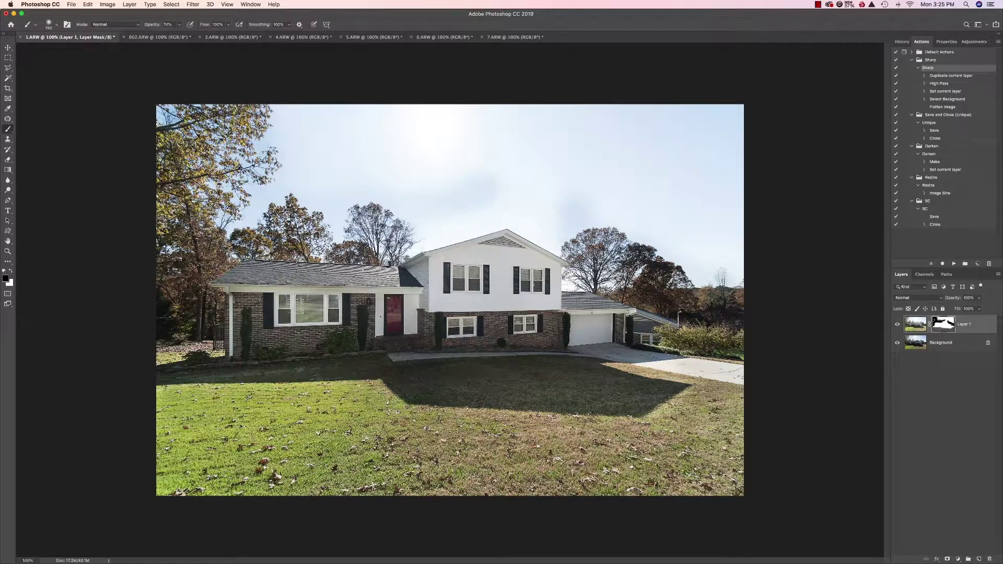
{"action": "key", "text": "bracketleft"}
{"action": "key", "text": "bracketleft"}
{"action": "left_click", "coordinate": [637, 367]}
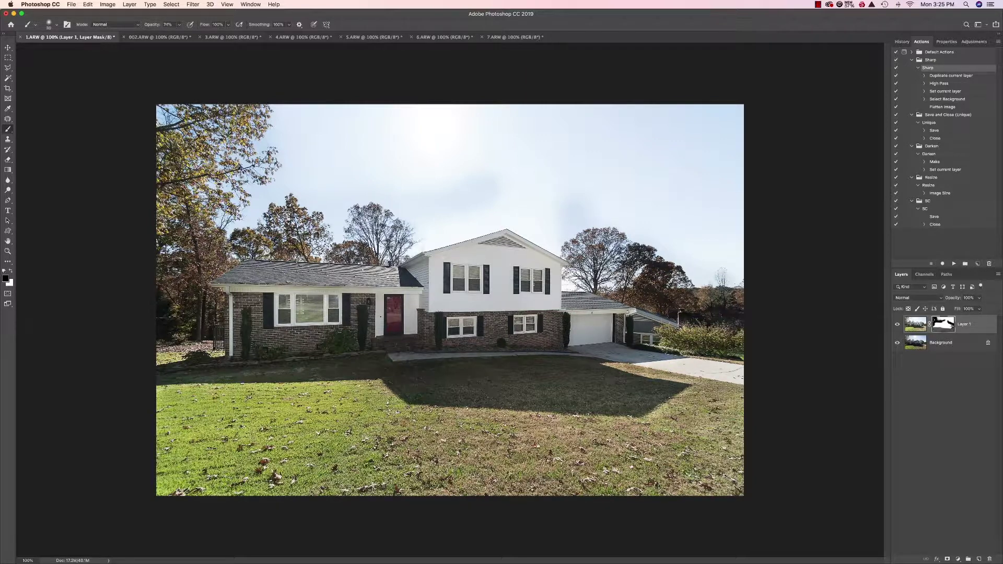
{"action": "left_click_drag", "start_coordinate": [629, 371], "coordinate": [681, 379]}
- Flatten the 1.ARW house photo to one Background layer and switch to the DJI_0205.jpg sky photo
{"action": "right_click", "coordinate": [948, 342]}
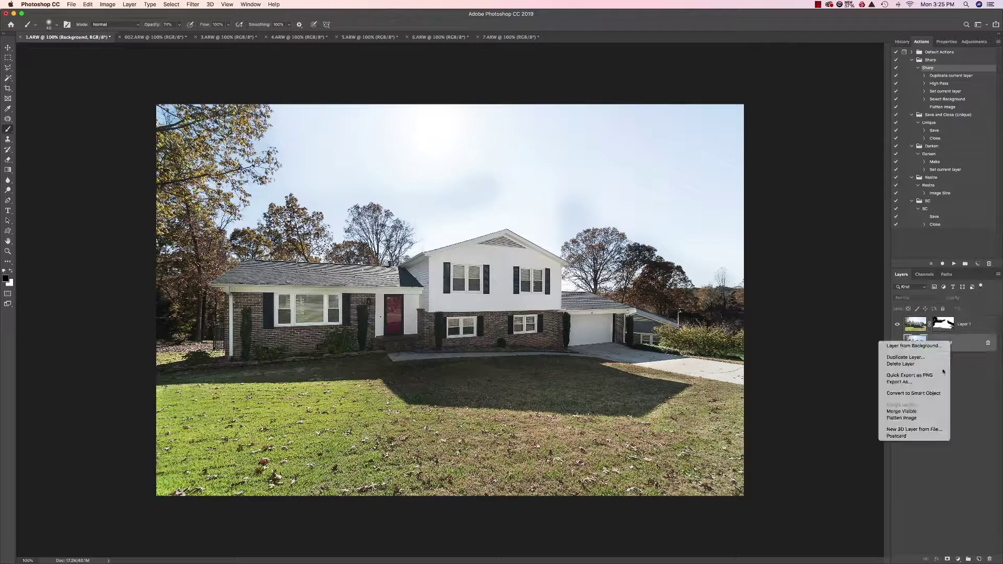
{"action": "left_click", "coordinate": [929, 419]}
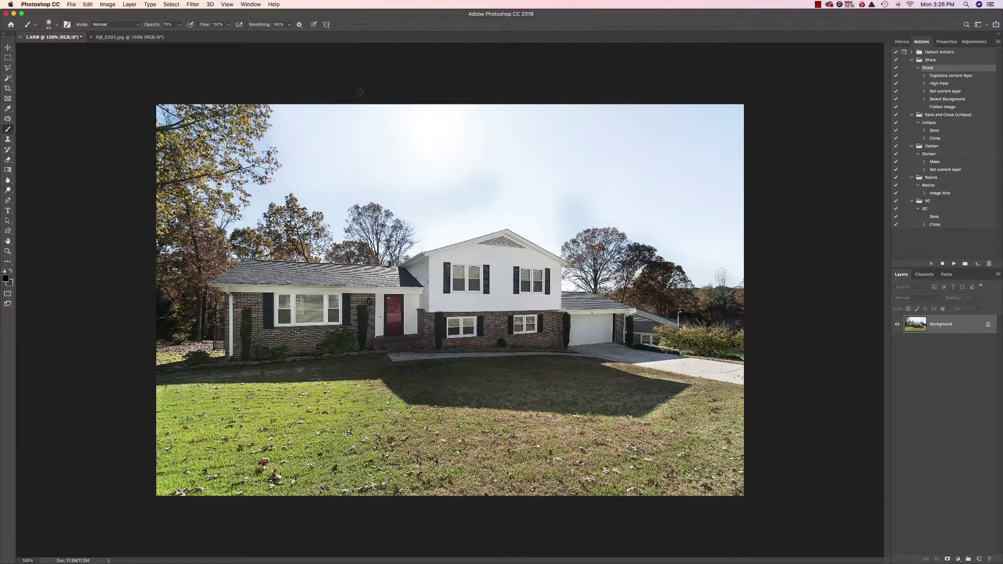
{"action": "left_click", "coordinate": [128, 38]}
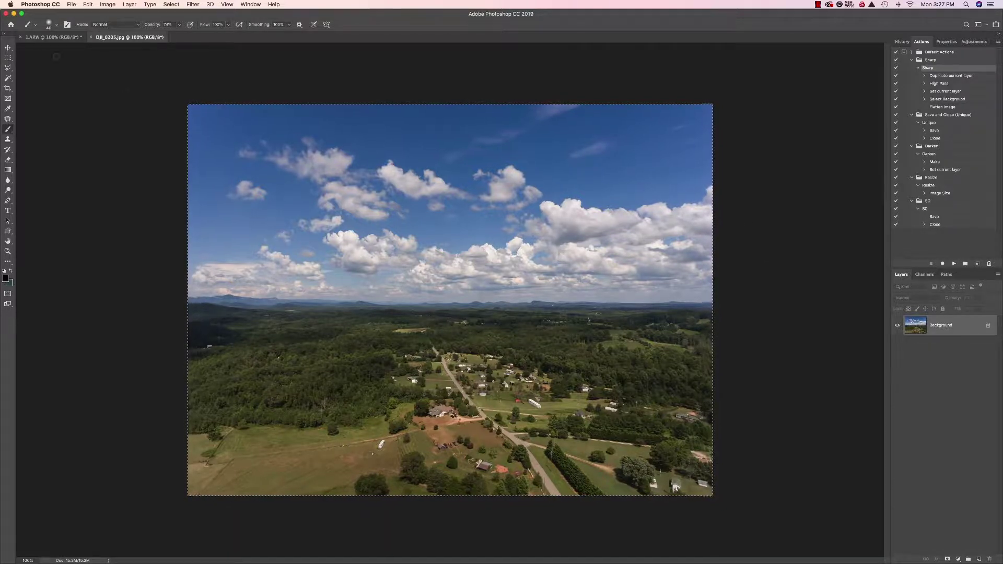
- Paste the aerial sky into 1.ARW and scale it to about 131.71% to cover the image
{"action": "left_click", "coordinate": [42, 38]}
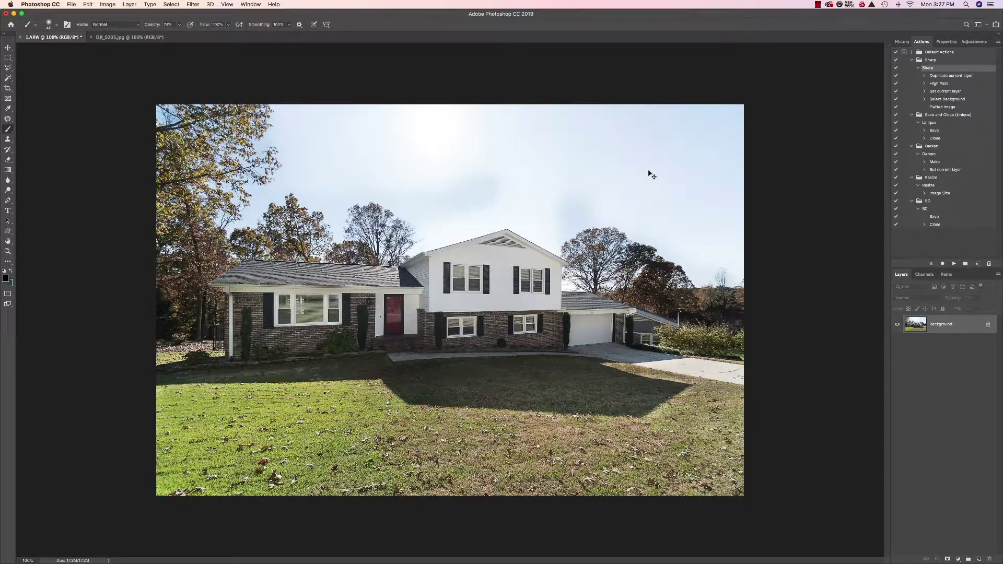
{"action": "key", "text": "super+v"}
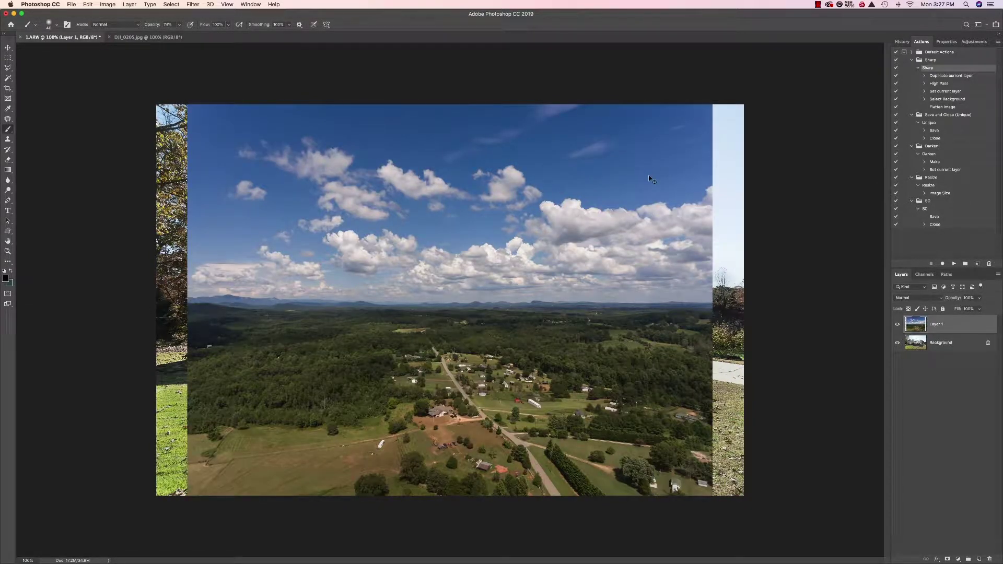
{"action": "key", "text": "super+t"}
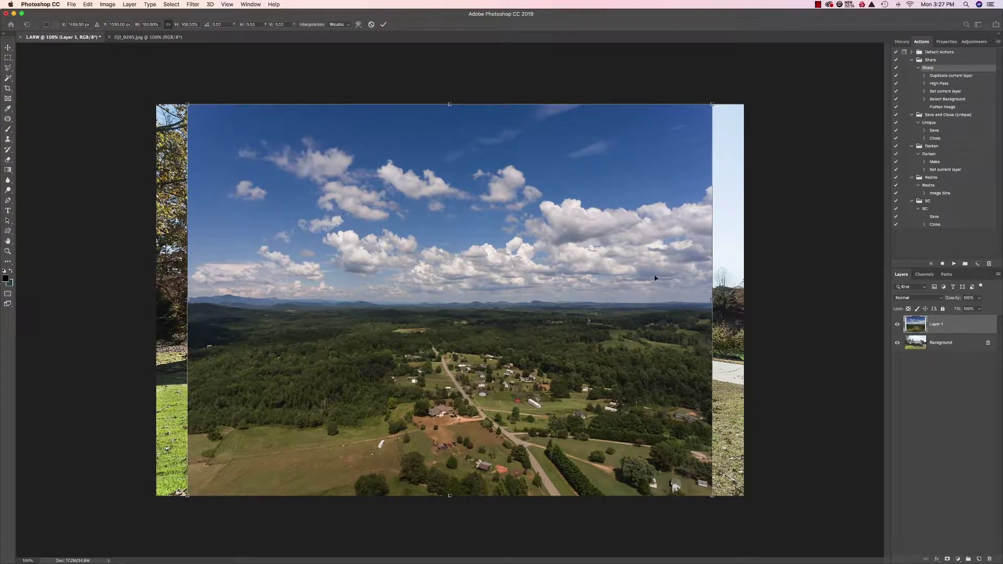
{"action": "left_click_drag", "start_coordinate": [644, 273], "coordinate": [543, 199]}
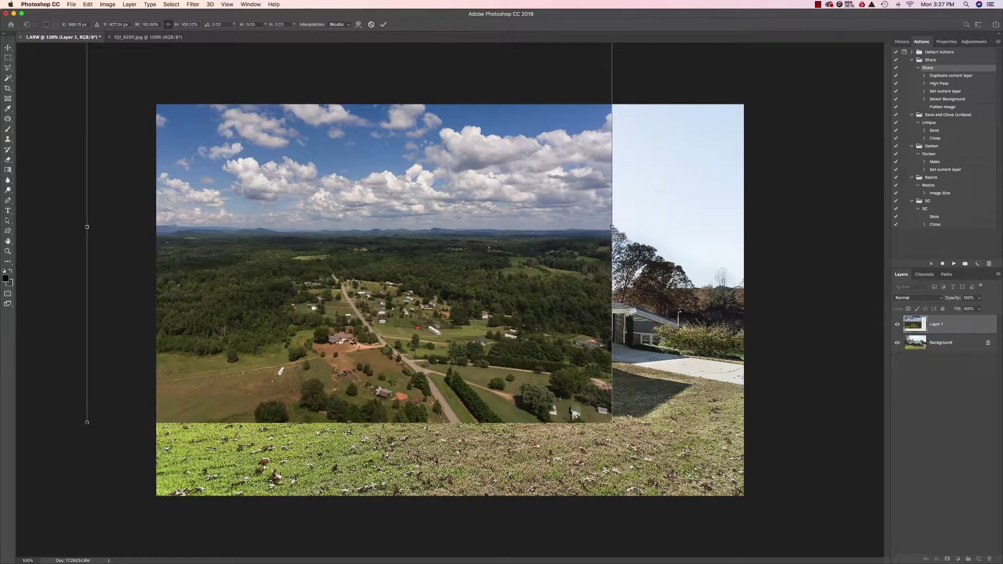
{"action": "left_click_drag", "start_coordinate": [612, 421], "coordinate": [778, 485]}
{"action": "left_click", "coordinate": [897, 324]}
- Nudge the sky layer into final position and duplicate the Background house layer
{"action": "left_click", "coordinate": [897, 324]}
{"action": "left_click_drag", "start_coordinate": [616, 266], "coordinate": [616, 268]}
{"action": "key", "text": "super+z"}
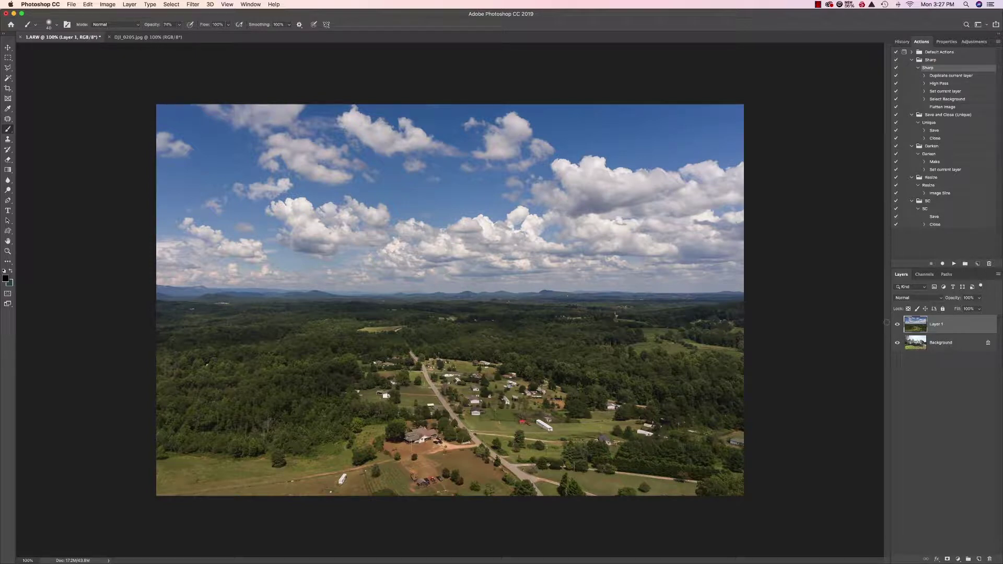
{"action": "key", "text": "super+t"}
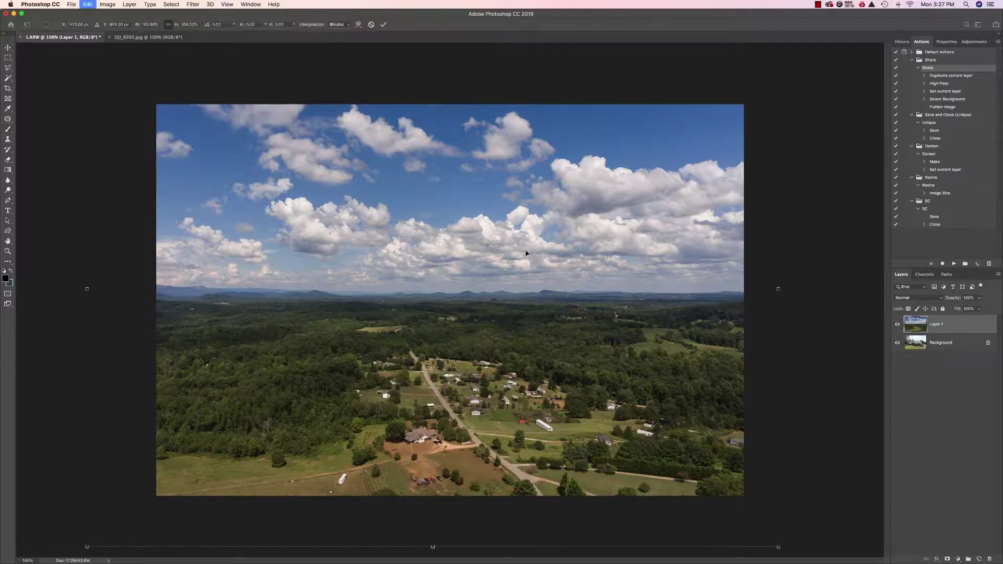
{"action": "left_click_drag", "start_coordinate": [531, 230], "coordinate": [534, 236]}
{"action": "key", "text": "Return"}
{"action": "key", "text": "b"}
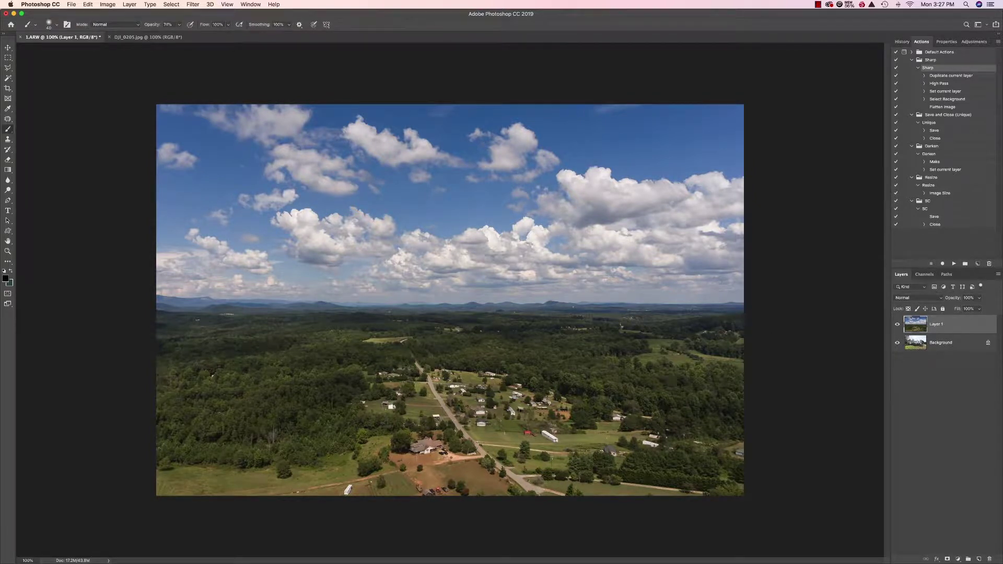
{"action": "left_click_drag", "start_coordinate": [950, 345], "coordinate": [933, 320]}
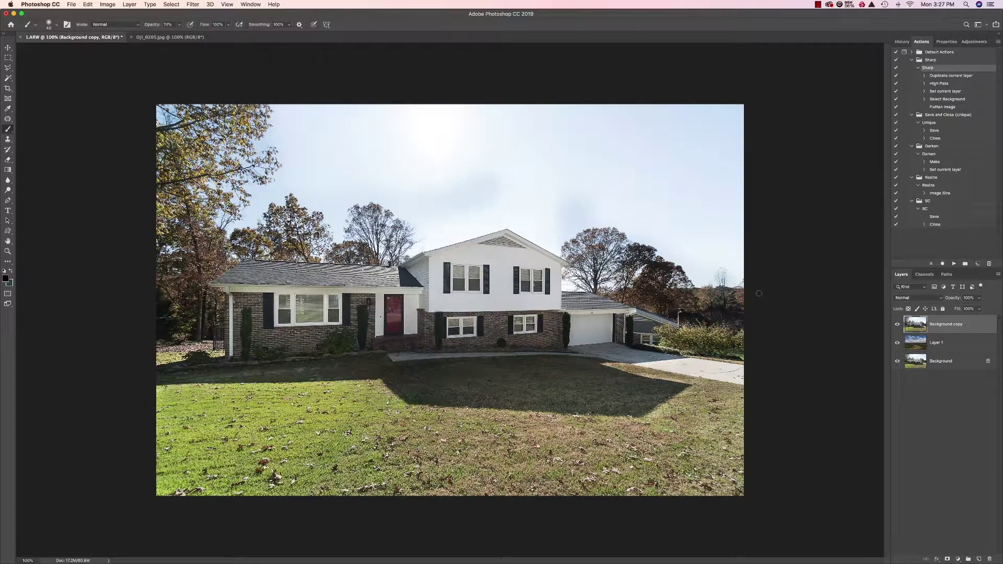
- Add a white layer mask to Background copy and Magic Wand-select the pale sky areas
{"action": "left_click", "coordinate": [946, 559]}
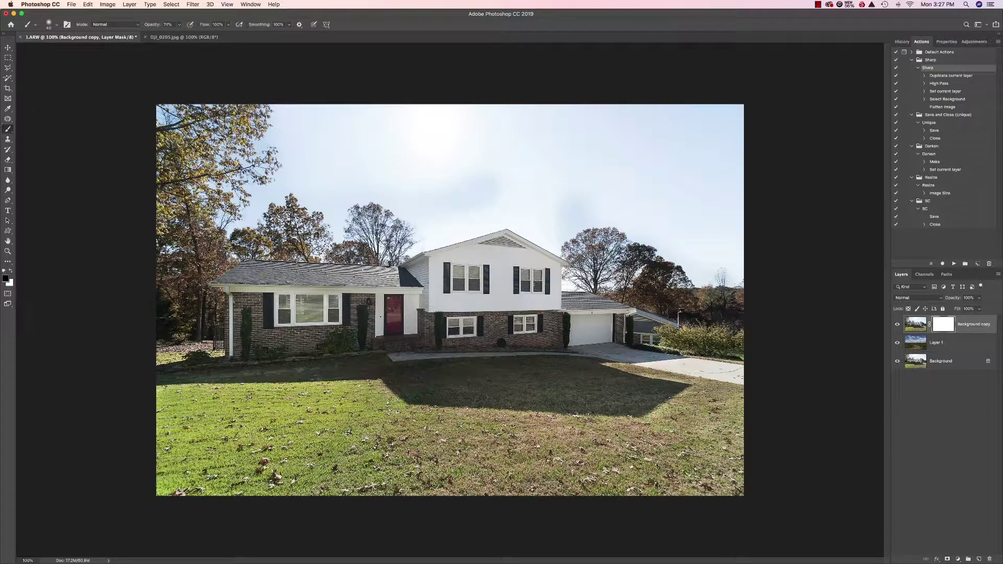
{"action": "left_click", "coordinate": [8, 78]}
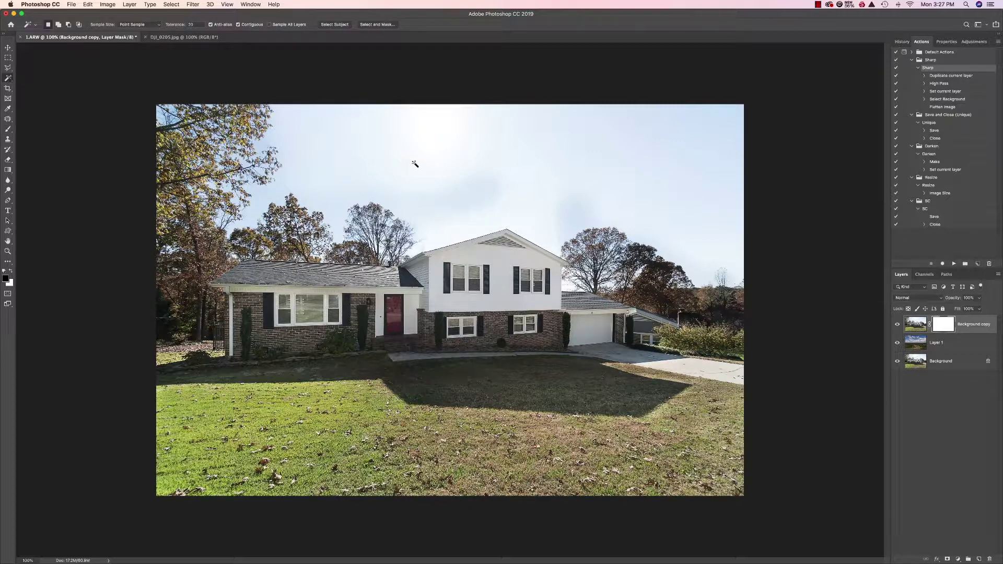
{"action": "left_click", "coordinate": [190, 24]}
{"action": "left_click", "coordinate": [434, 153]}
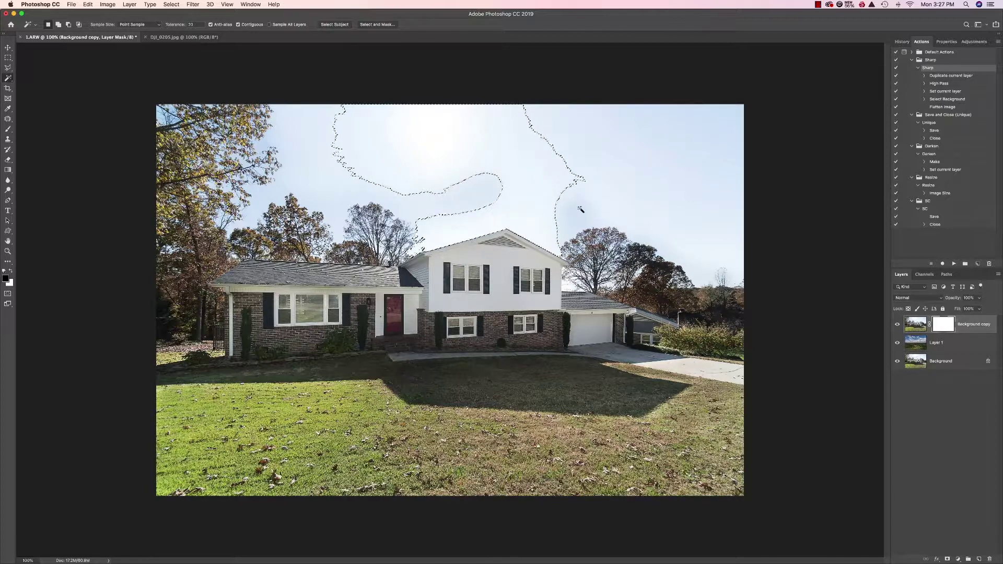
{"action": "left_click", "coordinate": [628, 212], "text": "shift"}
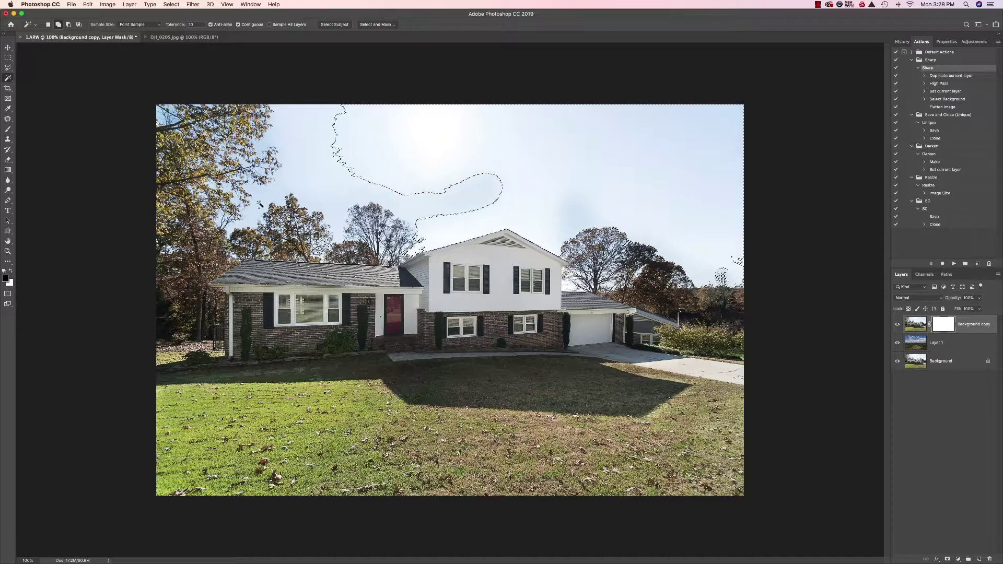
{"action": "left_click", "coordinate": [429, 177], "text": "shift"}
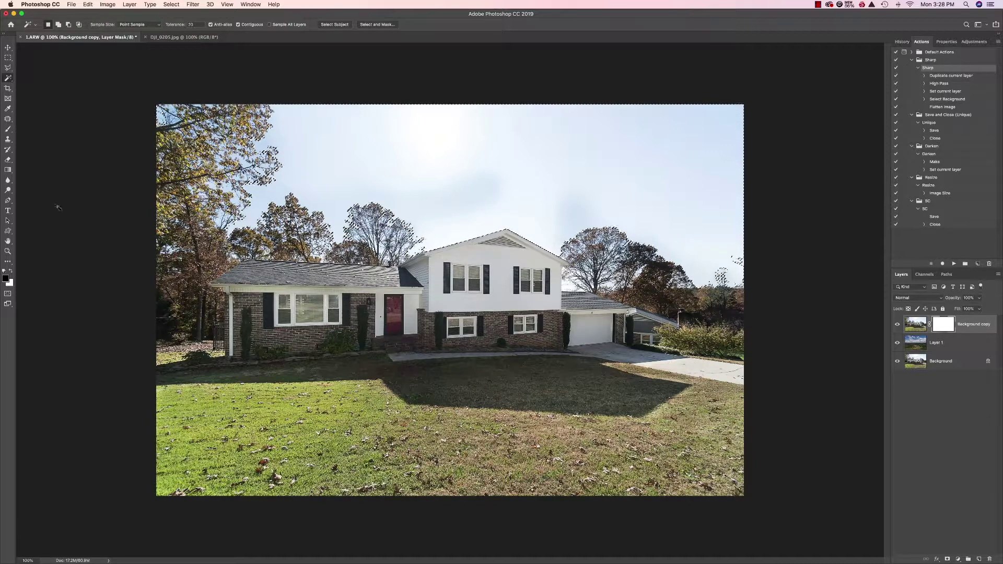
- Paint black at 100% opacity on the mask over the selected sky to reveal the clouds
{"action": "left_click", "coordinate": [8, 129]}
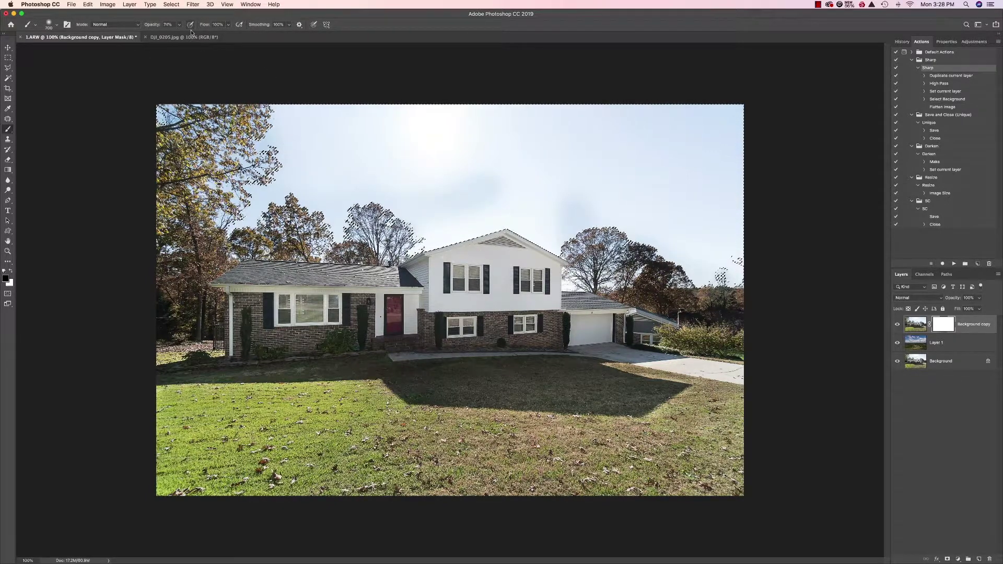
{"action": "mouse_move", "coordinate": [179, 25]}
{"action": "left_mouse_down"}
{"action": "mouse_move", "coordinate": [281, 46]}
{"action": "mouse_move", "coordinate": [336, 134]}
{"action": "mouse_move", "coordinate": [395, 172]}
{"action": "left_mouse_up"}
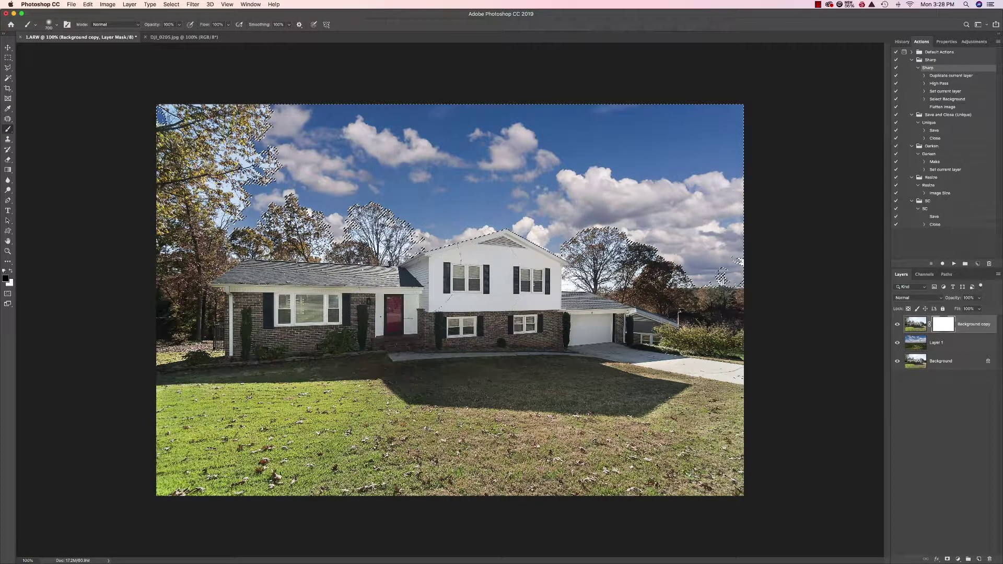
{"action": "left_click_drag", "start_coordinate": [605, 248], "coordinate": [606, 285]}
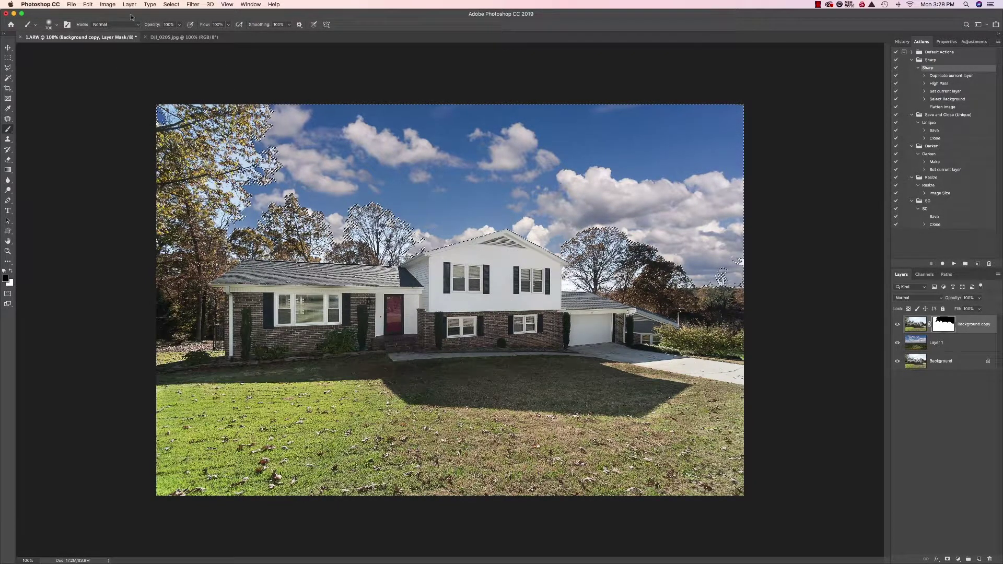
{"action": "left_click", "coordinate": [171, 4]}
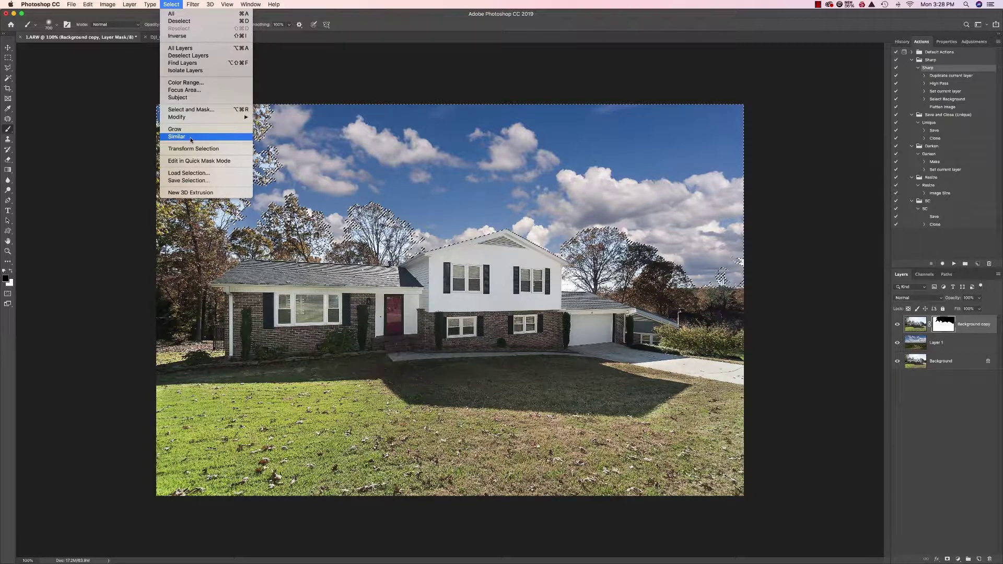
- Extend the selection with Select > Similar, touch up the treeline mask with a resized brush, then deselect
{"action": "left_click", "coordinate": [191, 137]}
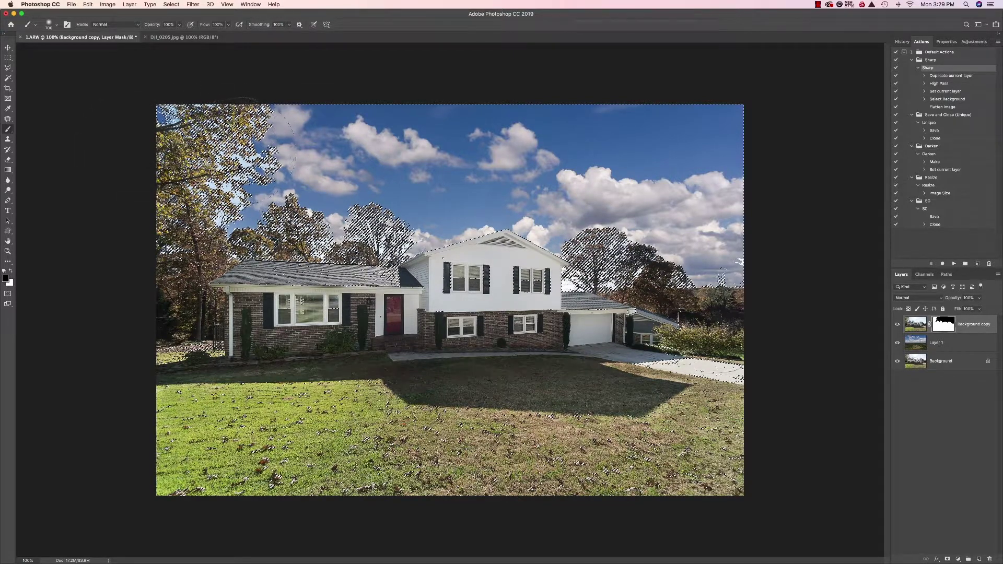
{"action": "key", "text": "bracketleft"}
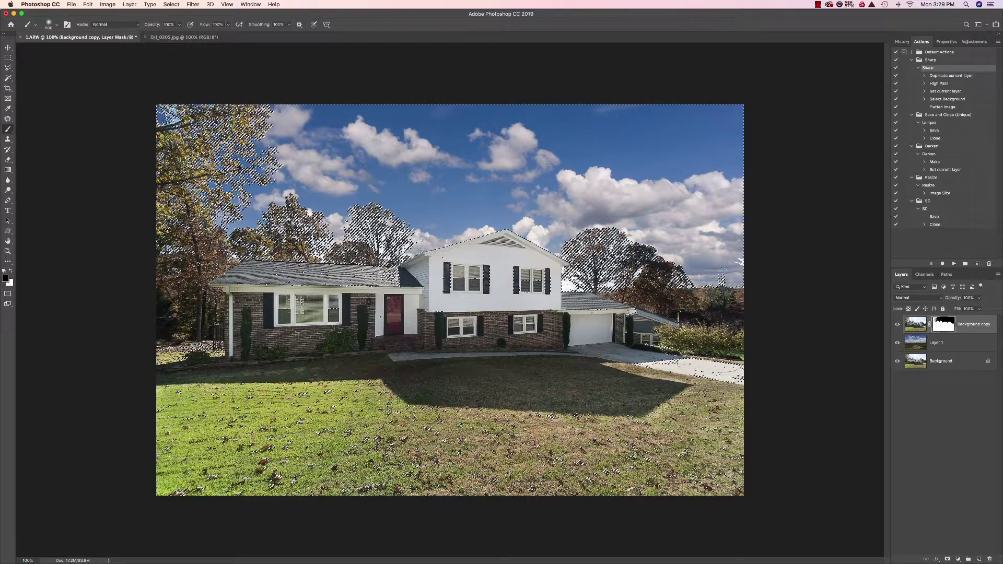
{"action": "key", "text": "bracketleft"}
{"action": "key", "text": "bracketleft"}
{"action": "key", "text": "bracketleft"}
{"action": "key", "text": "bracketleft"}
{"action": "key", "text": "bracketleft"}
{"action": "key", "text": "bracketleft"}
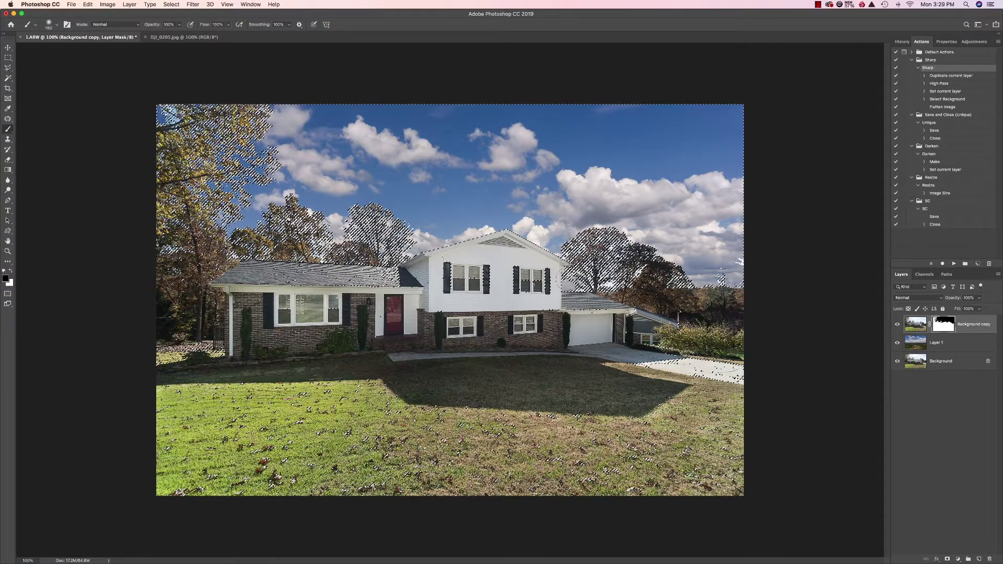
{"action": "key", "text": "bracketright"}
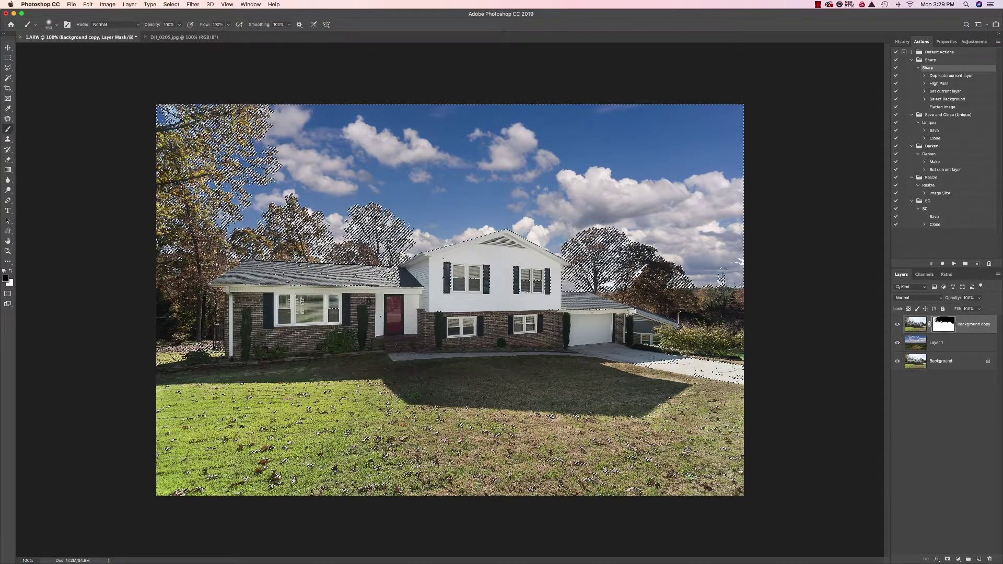
{"action": "key", "text": "bracketright"}
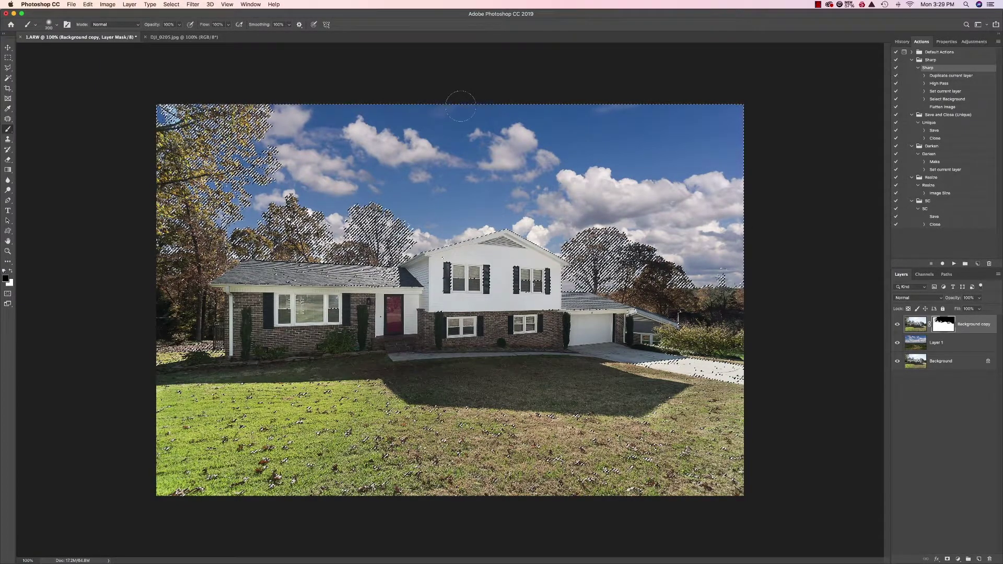
{"action": "key", "text": "super+d"}
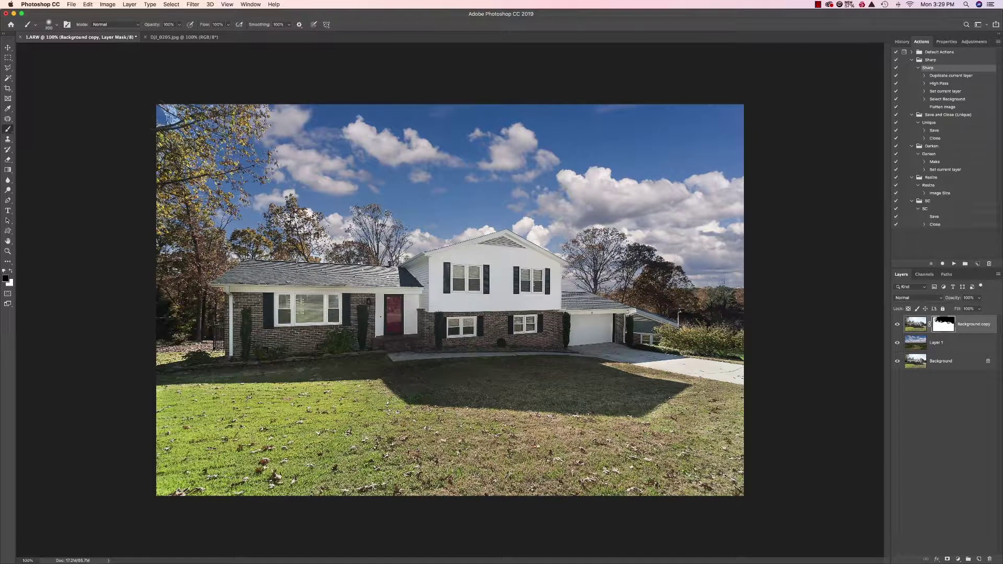
- Grow the selection around the tree edges, repaint the mask with the Brush, then deselect
{"action": "left_click", "coordinate": [8, 78]}
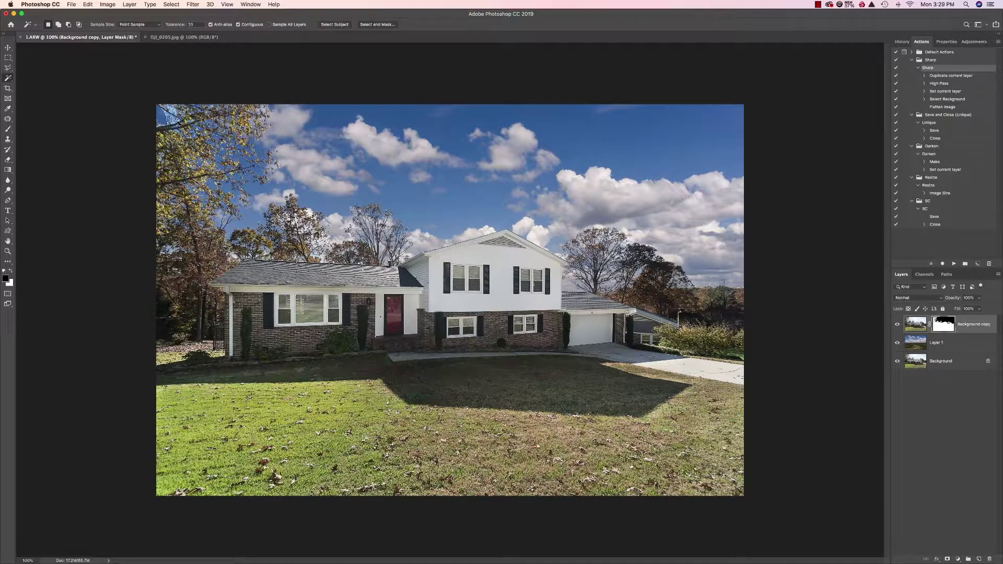
{"action": "left_click", "coordinate": [168, 4]}
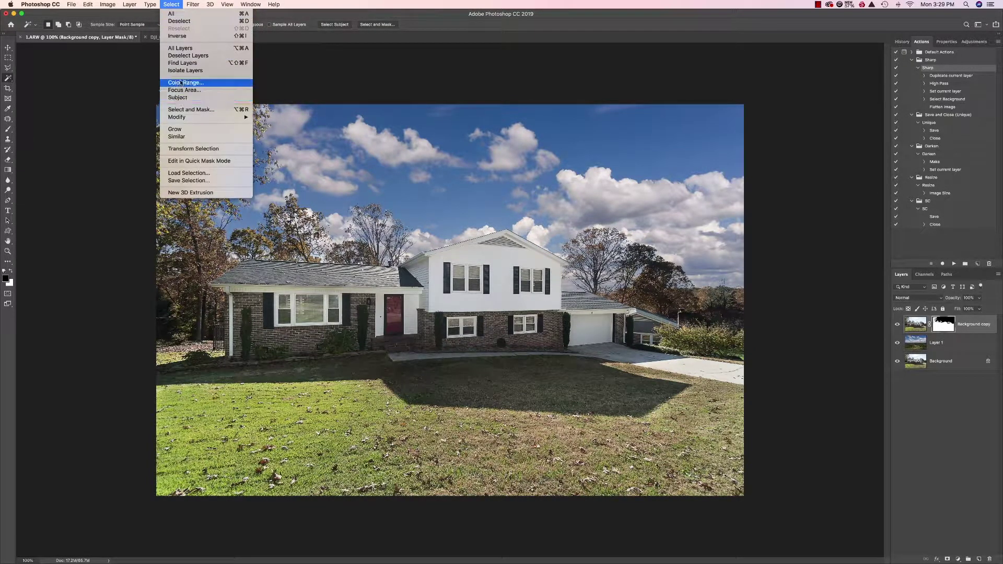
{"action": "left_click", "coordinate": [184, 129]}
{"action": "key", "text": "b"}
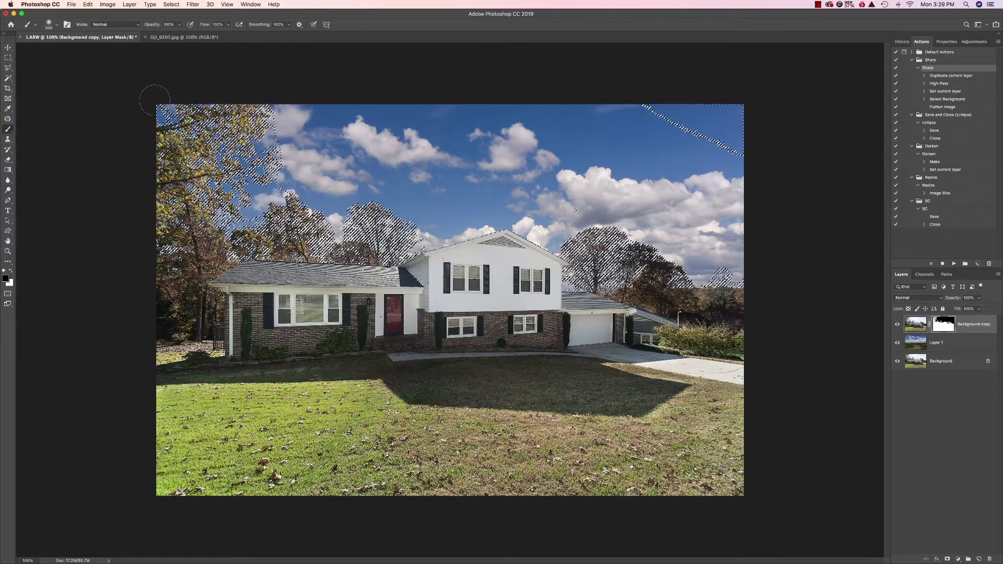
{"action": "key", "text": "super+d"}
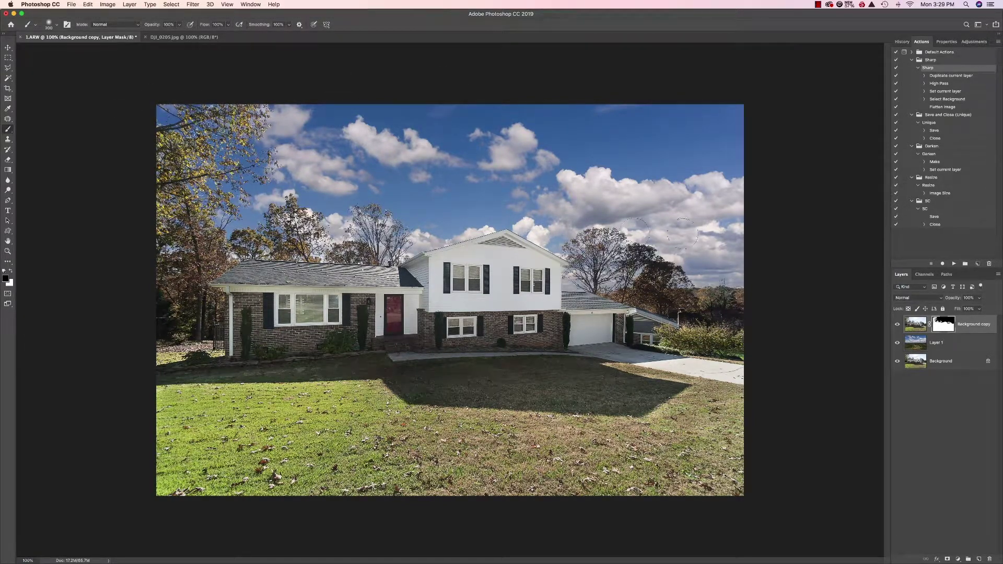
- Add a Brightness/Contrast adjustment layer above Layer 1 with Brightness raised to 59
{"action": "left_click", "coordinate": [953, 344]}
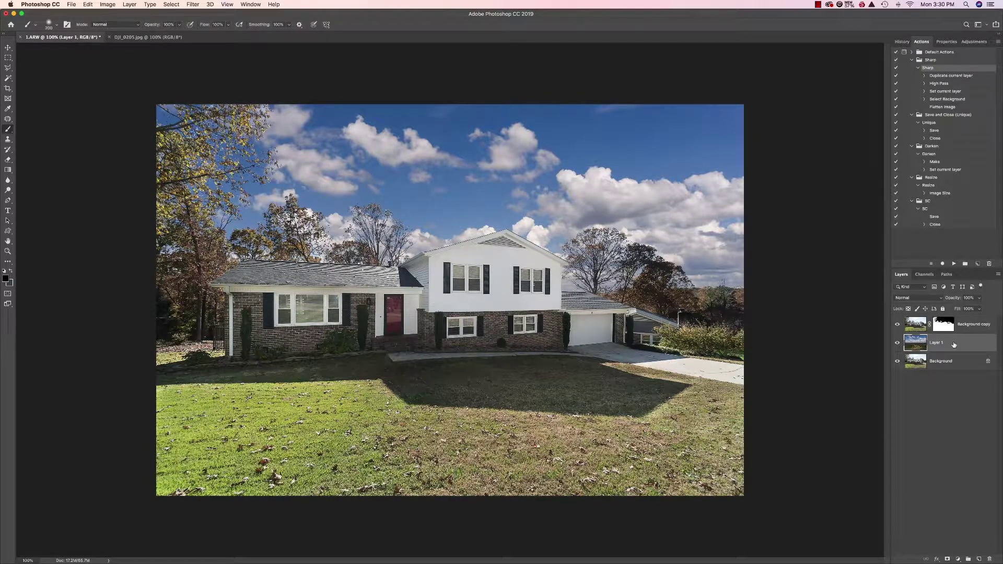
{"action": "left_click", "coordinate": [973, 42]}
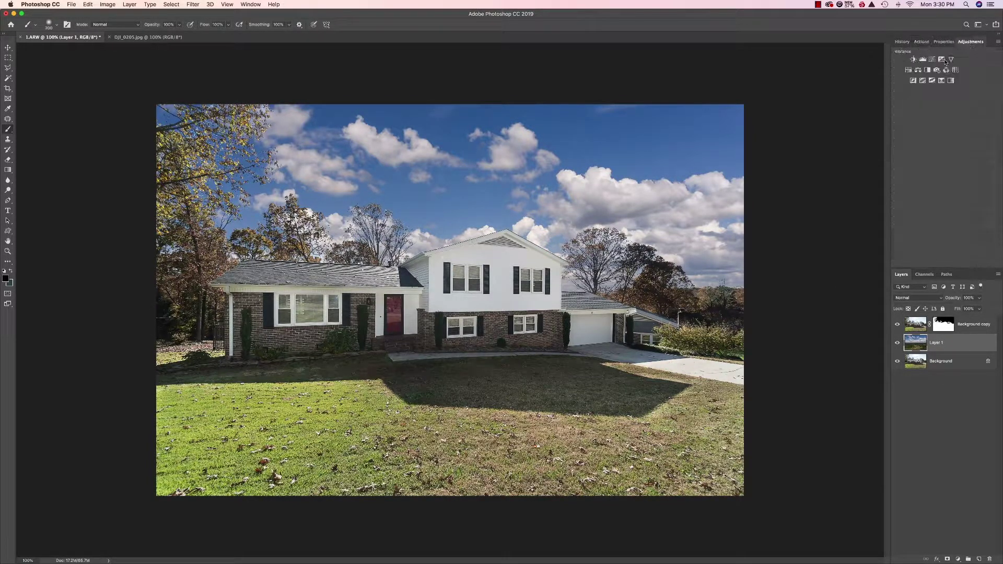
{"action": "left_click", "coordinate": [913, 61]}
{"action": "left_click_drag", "start_coordinate": [946, 89], "coordinate": [955, 89]}
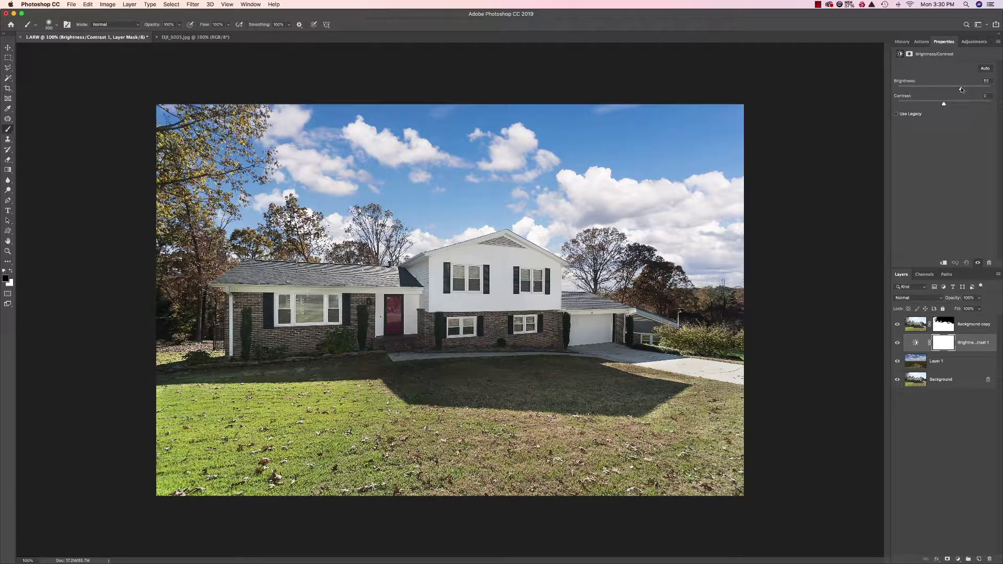
{"action": "mouse_move", "coordinate": [959, 89]}
{"action": "left_mouse_down"}
{"action": "mouse_move", "coordinate": [946, 90]}
{"action": "mouse_move", "coordinate": [961, 95]}
{"action": "left_mouse_up"}
- Flatten the sky composite into a single Background layer
{"action": "right_click", "coordinate": [949, 380]}
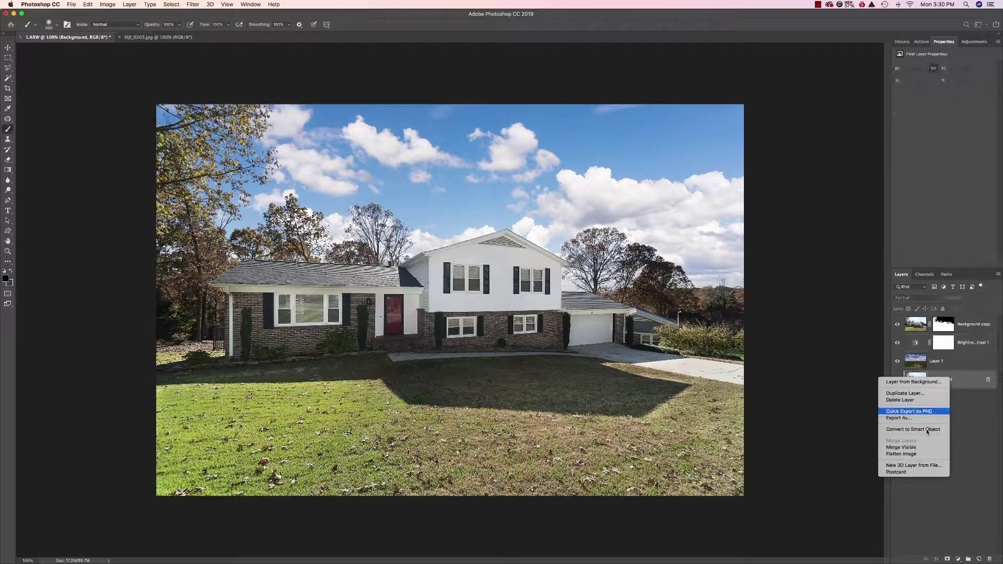
{"action": "left_click", "coordinate": [914, 453]}
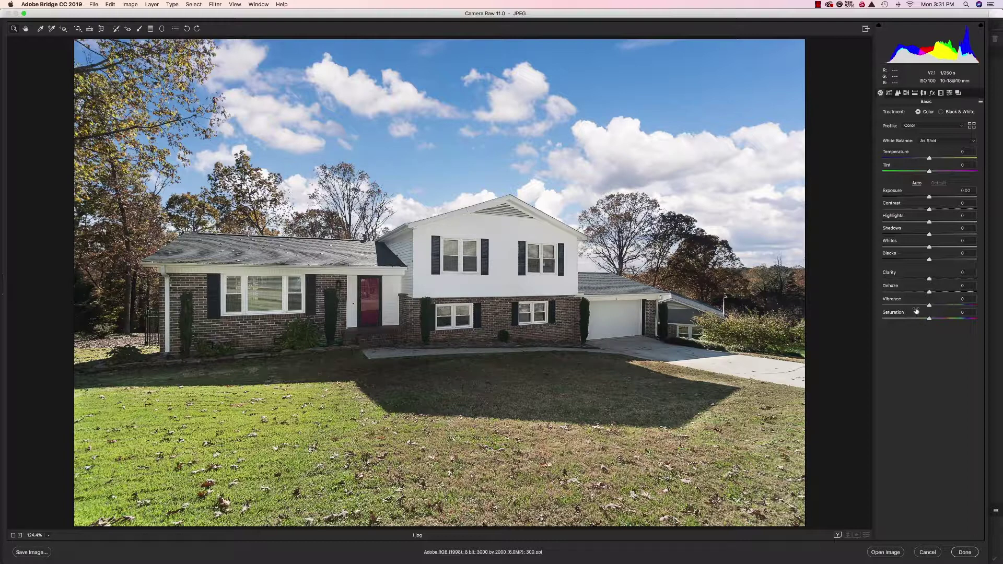
- Reset Vibrance to 0 and paint a Saturation +13 adjustment brush over the lawn
{"action": "left_click_drag", "start_coordinate": [931, 308], "coordinate": [941, 308]}
{"action": "double_click", "coordinate": [937, 306]}
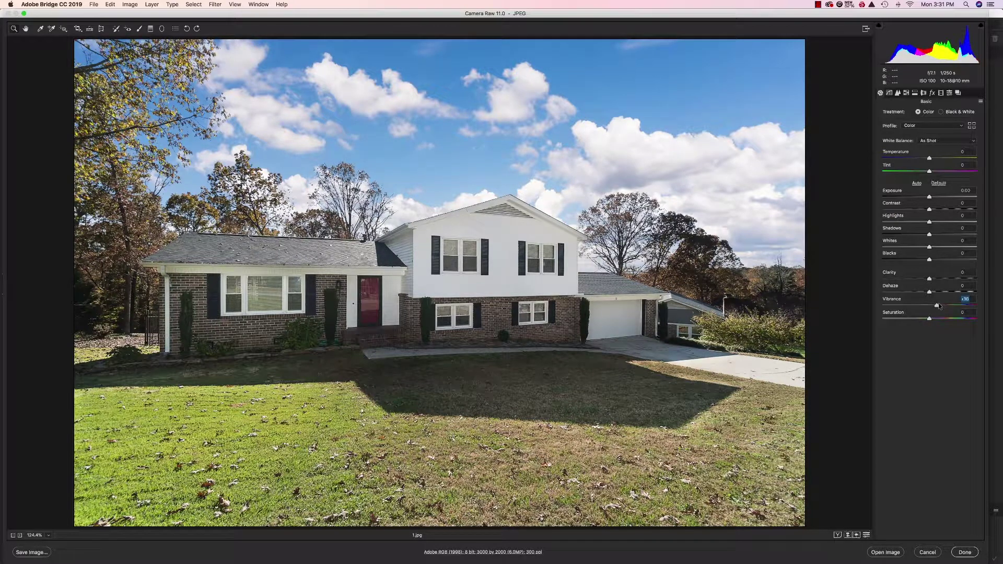
{"action": "left_click", "coordinate": [138, 29]}
{"action": "left_click", "coordinate": [976, 255]}
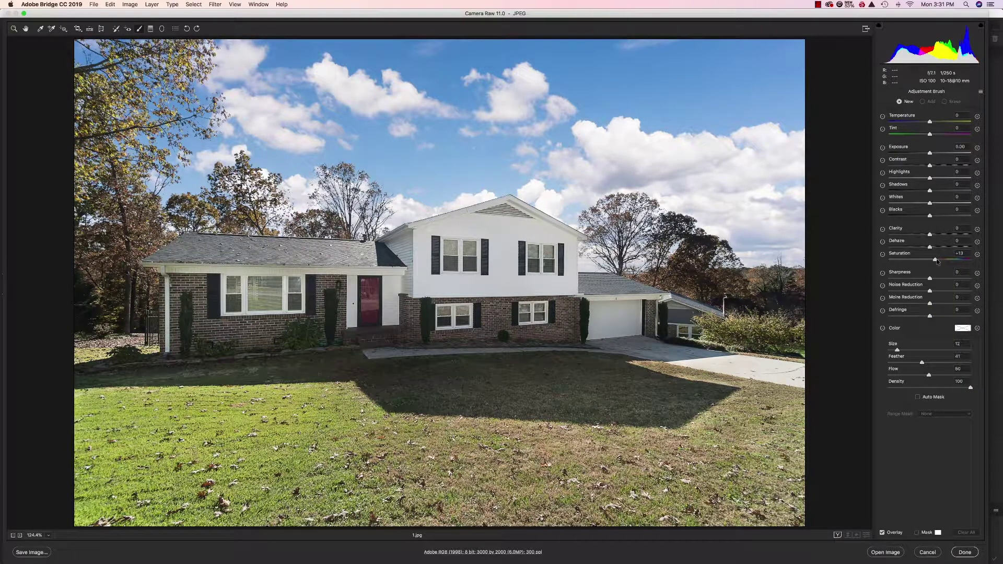
{"action": "mouse_move", "coordinate": [569, 506]}
{"action": "left_mouse_down"}
{"action": "mouse_move", "coordinate": [345, 436]}
{"action": "mouse_move", "coordinate": [154, 424]}
{"action": "mouse_move", "coordinate": [598, 478]}
{"action": "mouse_move", "coordinate": [679, 472]}
{"action": "mouse_move", "coordinate": [762, 429]}
{"action": "mouse_move", "coordinate": [792, 359]}
{"action": "mouse_move", "coordinate": [762, 381]}
{"action": "mouse_move", "coordinate": [753, 368]}
{"action": "mouse_move", "coordinate": [778, 509]}
{"action": "mouse_move", "coordinate": [596, 468]}
{"action": "mouse_move", "coordinate": [502, 478]}
{"action": "mouse_move", "coordinate": [580, 465]}
{"action": "mouse_move", "coordinate": [718, 318]}
{"action": "mouse_move", "coordinate": [814, 324]}
{"action": "mouse_move", "coordinate": [789, 316]}
{"action": "mouse_move", "coordinate": [814, 314]}
{"action": "left_mouse_up"}
{"action": "key", "text": "bracketleft"}
{"action": "key", "text": "bracketleft"}
{"action": "key", "text": "bracketleft"}
{"action": "key", "text": "bracketleft"}
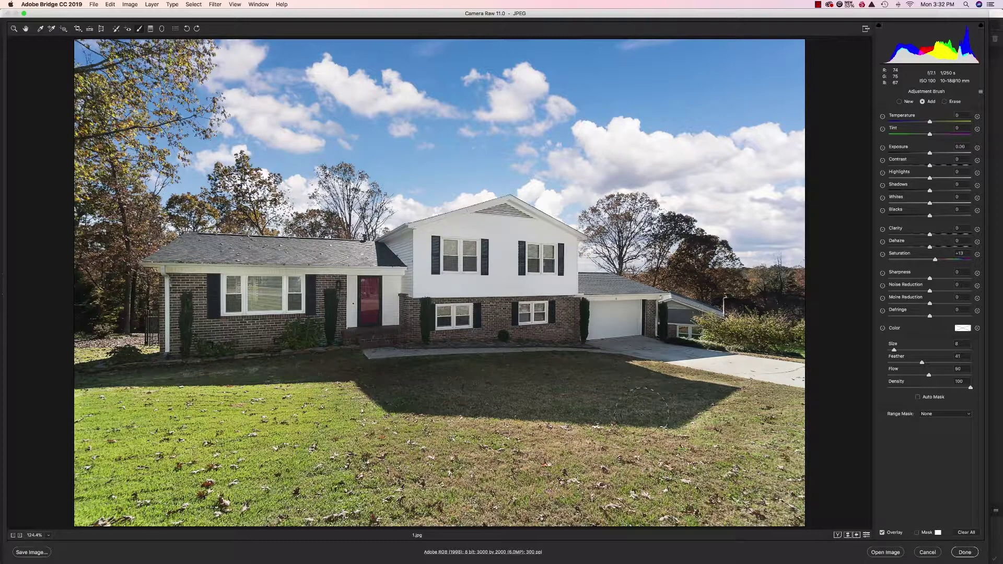
- Raise the lawn brush adjustment's Saturation to +16, leaving its temperature unchanged
{"action": "left_click_drag", "start_coordinate": [936, 262], "coordinate": [939, 261]}
{"action": "mouse_move", "coordinate": [930, 124]}
{"action": "left_mouse_down"}
{"action": "mouse_move", "coordinate": [971, 124]}
{"action": "mouse_move", "coordinate": [859, 129]}
{"action": "mouse_move", "coordinate": [970, 122]}
{"action": "left_mouse_up"}
{"action": "left_click_drag", "start_coordinate": [820, 129], "coordinate": [934, 126]}
{"action": "left_click", "coordinate": [934, 125]}
- Paint a new brush adjustment with Temperature -3 and Tint -4 across the clouds
{"action": "left_click", "coordinate": [899, 101]}
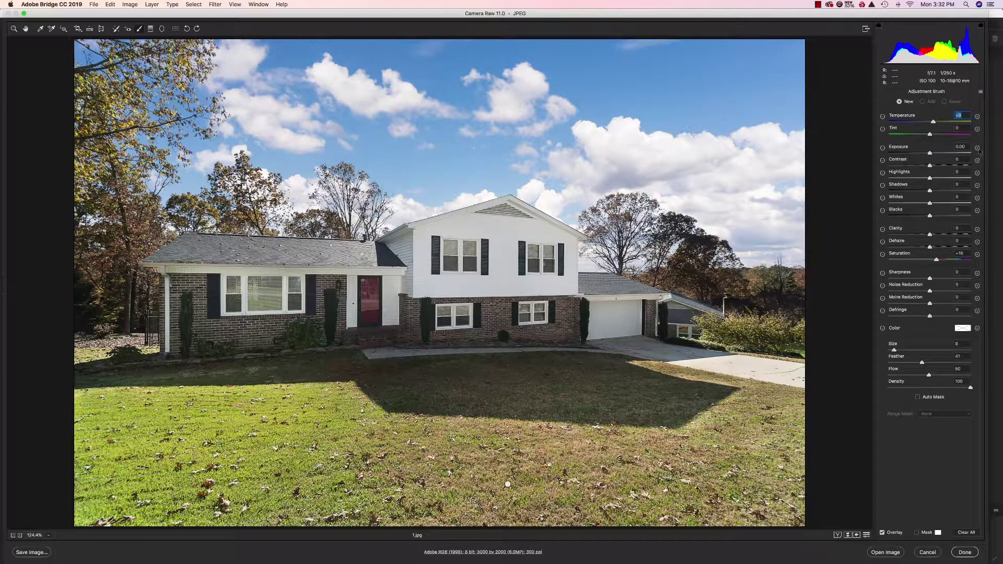
{"action": "left_click", "coordinate": [977, 117]}
{"action": "left_click_drag", "start_coordinate": [939, 122], "coordinate": [933, 124]}
{"action": "key", "text": "bracketright"}
{"action": "key", "text": "bracketright"}
{"action": "key", "text": "bracketright"}
{"action": "key", "text": "bracketright"}
{"action": "key", "text": "bracketright"}
{"action": "key", "text": "bracketright"}
{"action": "key", "text": "bracketright"}
{"action": "key", "text": "bracketright"}
{"action": "key", "text": "bracketright"}
{"action": "key", "text": "bracketright"}
{"action": "key", "text": "bracketright"}
{"action": "key", "text": "bracketright"}
{"action": "left_click_drag", "start_coordinate": [930, 135], "coordinate": [927, 135]}
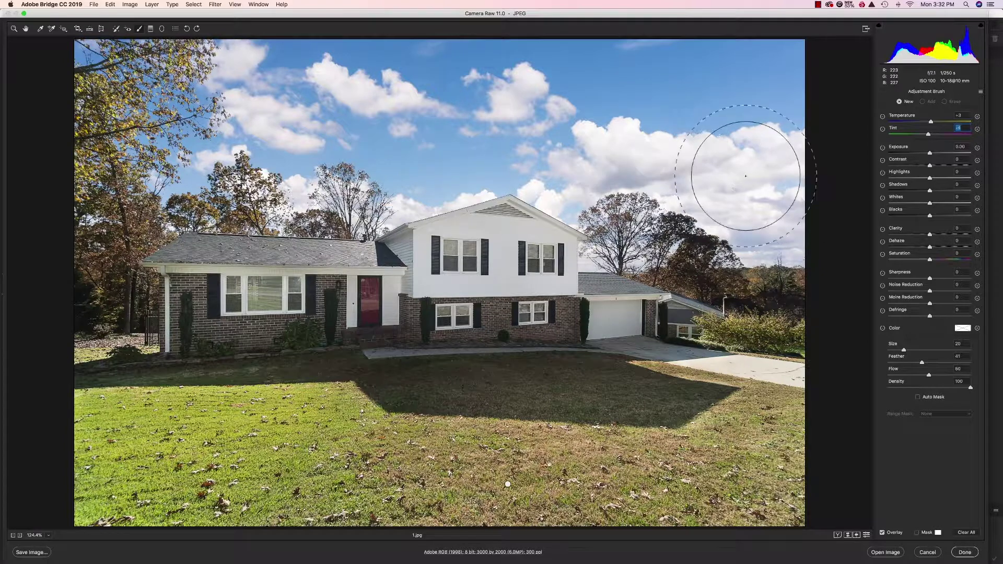
{"action": "left_click_drag", "start_coordinate": [510, 94], "coordinate": [262, 104]}
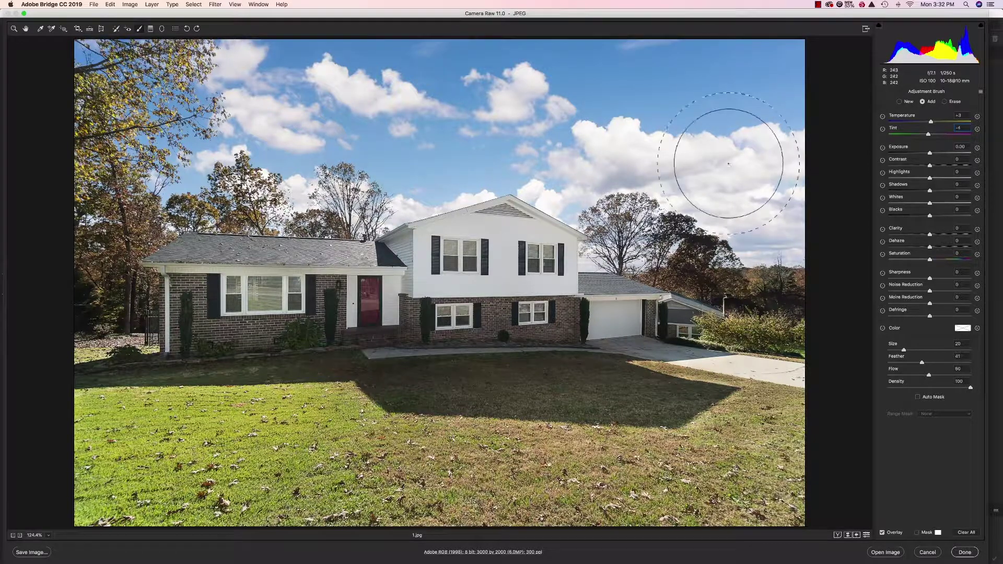
{"action": "mouse_move", "coordinate": [337, 145]}
{"action": "left_mouse_down"}
{"action": "mouse_move", "coordinate": [166, 104]}
{"action": "mouse_move", "coordinate": [182, 93]}
{"action": "mouse_move", "coordinate": [162, 83]}
{"action": "mouse_move", "coordinate": [230, 115]}
{"action": "left_mouse_up"}
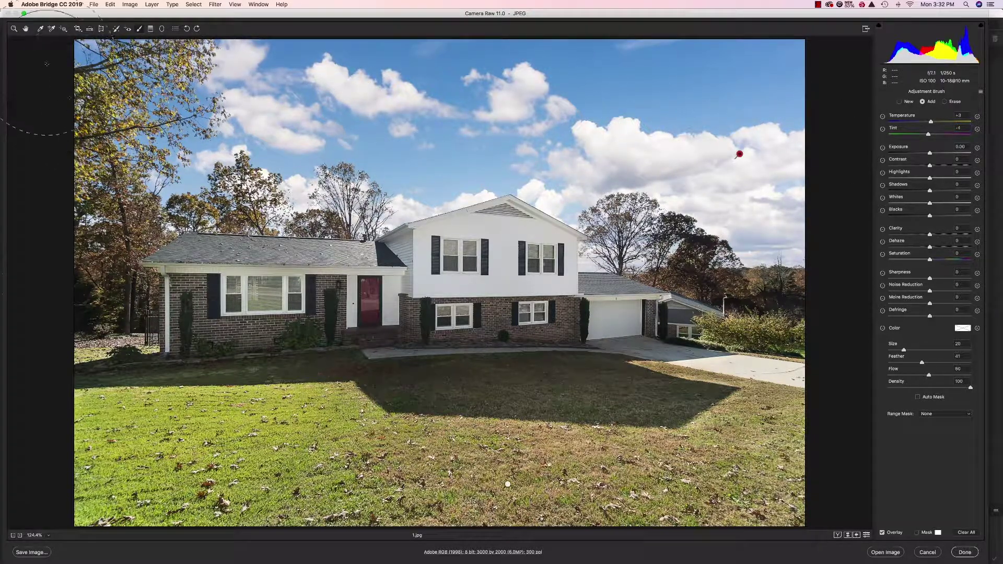
- Reopen the Adjustment Brush and set a warmer Temperature for a new adjustment
{"action": "left_click", "coordinate": [25, 28]}
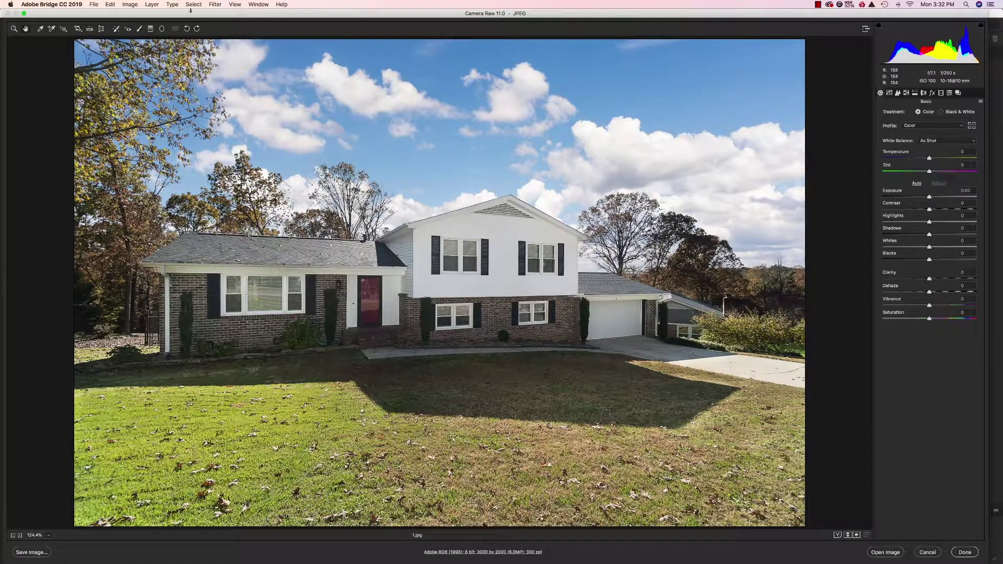
{"action": "left_click", "coordinate": [138, 29]}
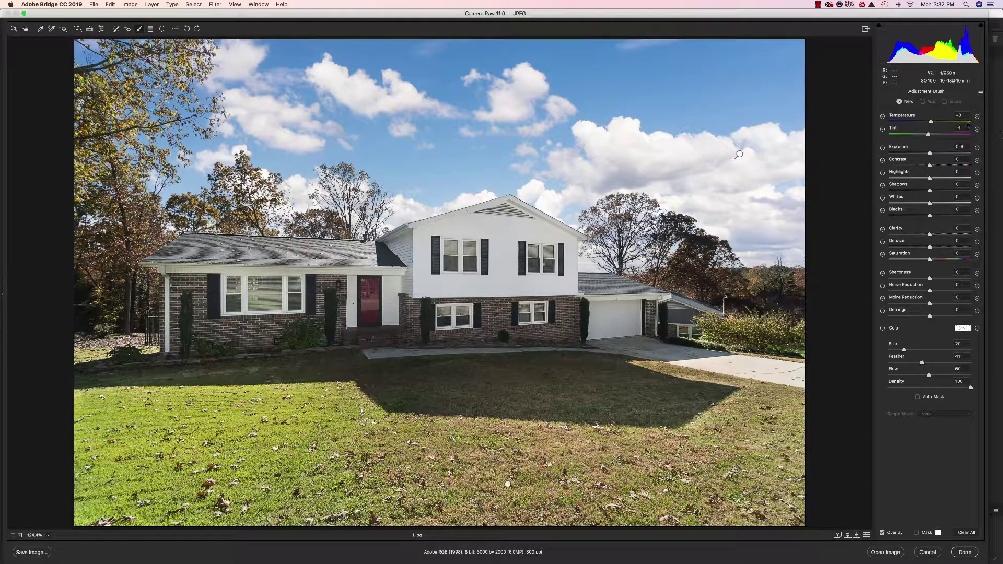
{"action": "left_click", "coordinate": [976, 116]}
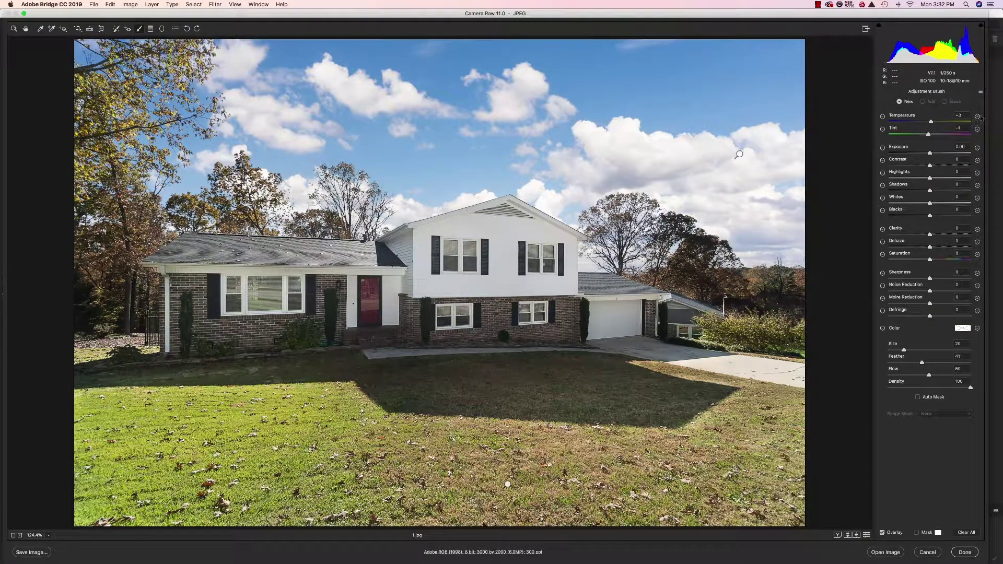
{"action": "left_click", "coordinate": [931, 122]}
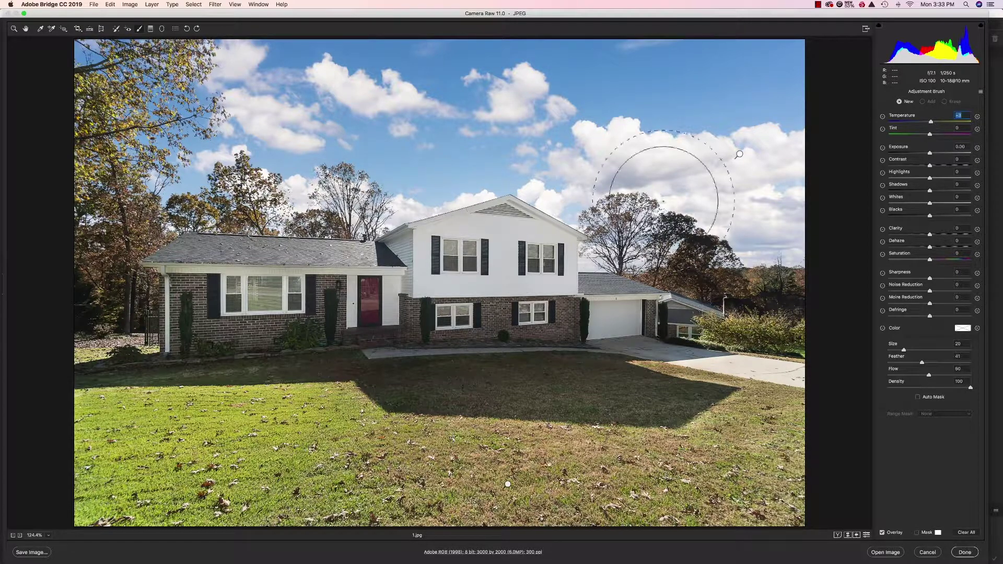
- Paint the warm temperature over the house's upper walls and windows with a smaller brush
{"action": "mouse_move", "coordinate": [423, 287]}
{"action": "left_mouse_down"}
{"action": "mouse_move", "coordinate": [509, 282]}
{"action": "mouse_move", "coordinate": [516, 264]}
{"action": "mouse_move", "coordinate": [470, 271]}
{"action": "left_mouse_up"}
{"action": "key", "text": "bracketleft"}
{"action": "key", "text": "bracketleft"}
{"action": "key", "text": "bracketleft"}
{"action": "key", "text": "bracketleft"}
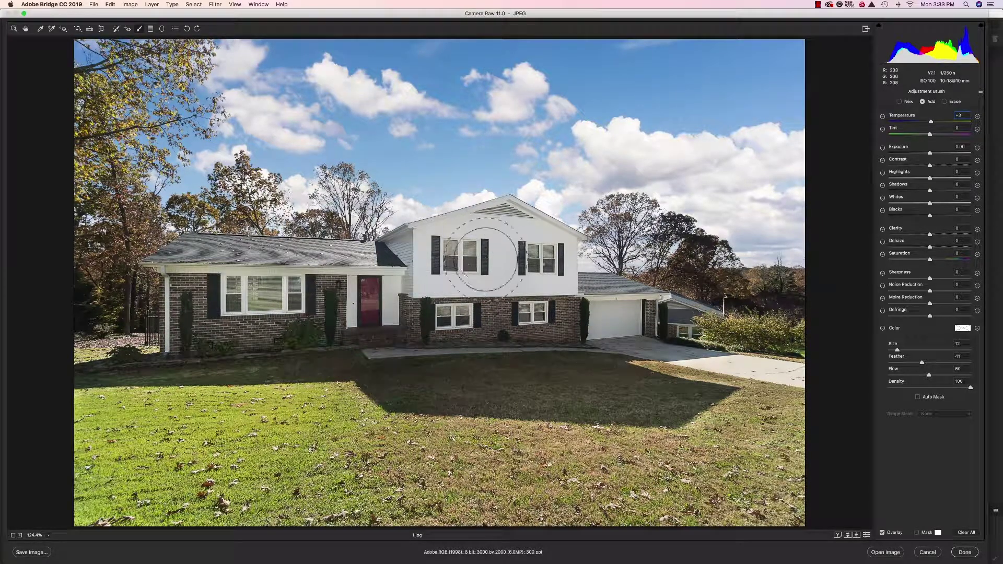
{"action": "left_click", "coordinate": [523, 260]}
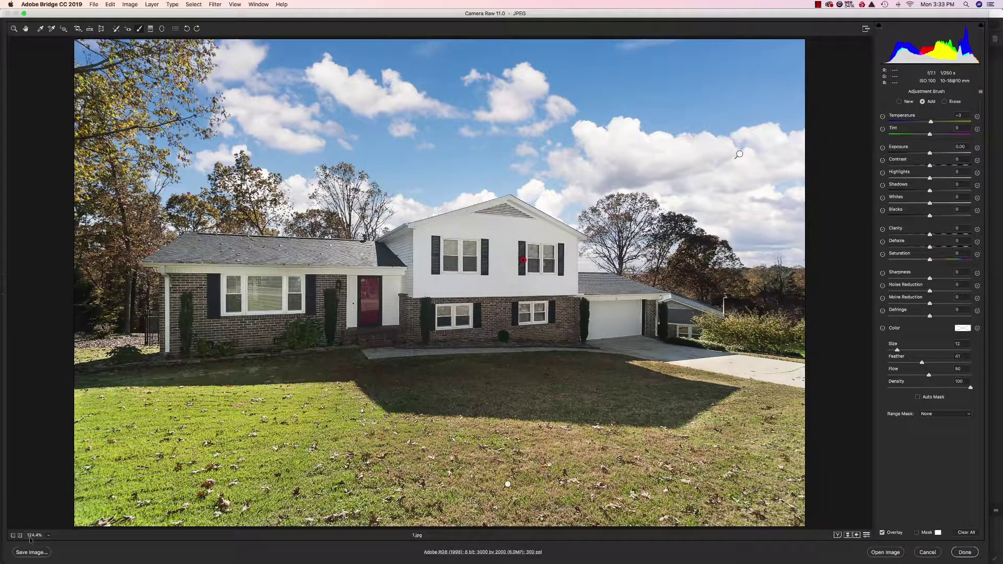
- Zoom the preview to 66% and return to the Basic settings
{"action": "left_click", "coordinate": [48, 535]}
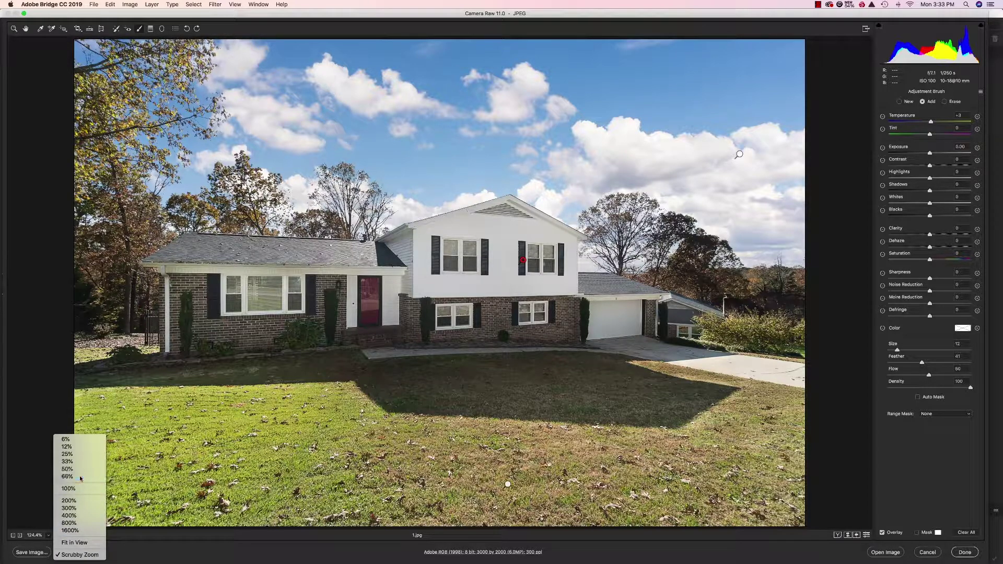
{"action": "left_click", "coordinate": [80, 477]}
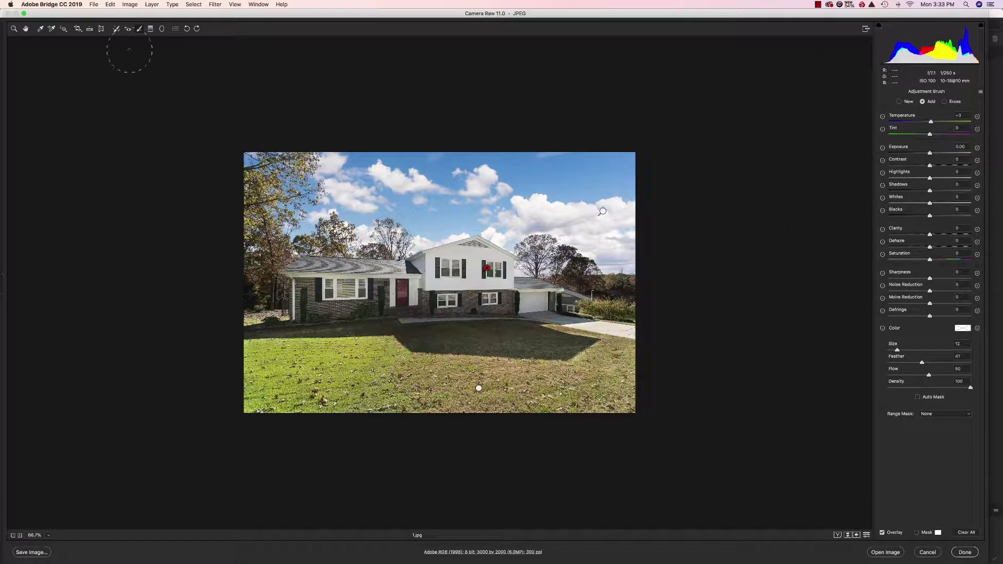
{"action": "left_click", "coordinate": [26, 29]}
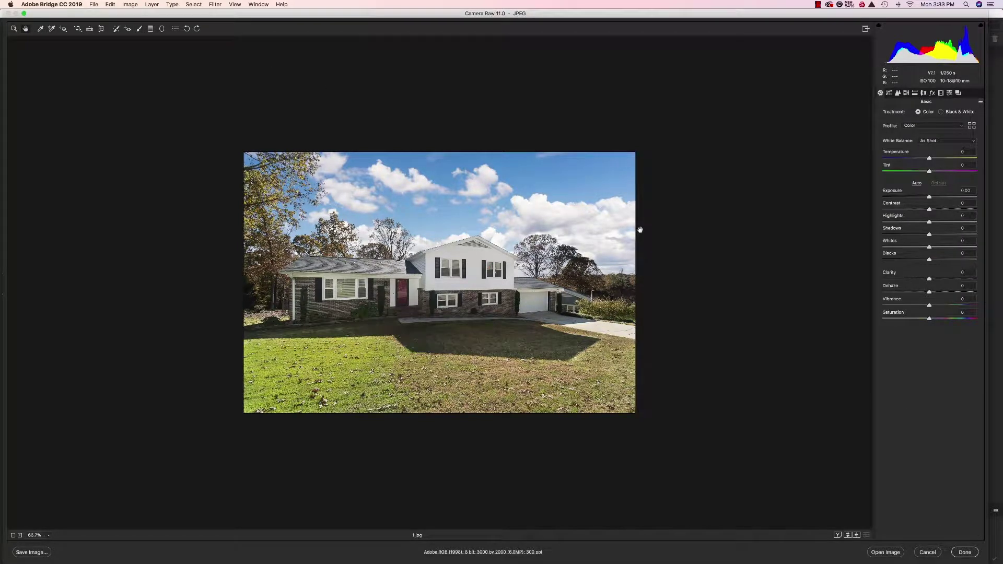